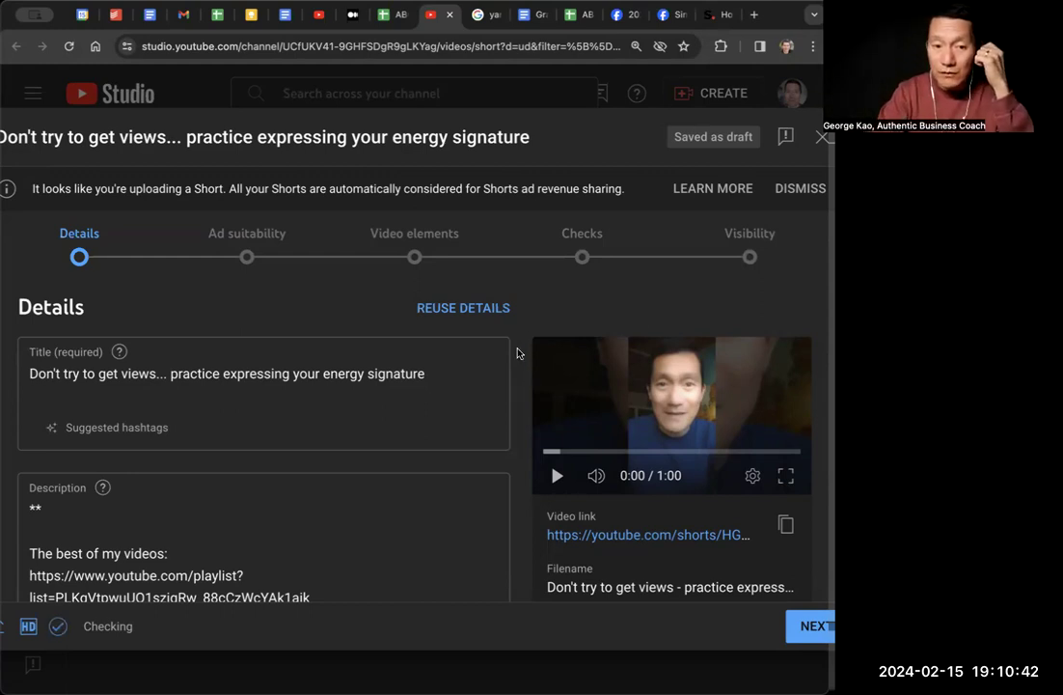
Step: Clear the Short's title and put back "Don't try to get views... practice expressing your energy signature"
scroll(517, 353, down, 1)
click(111, 336)
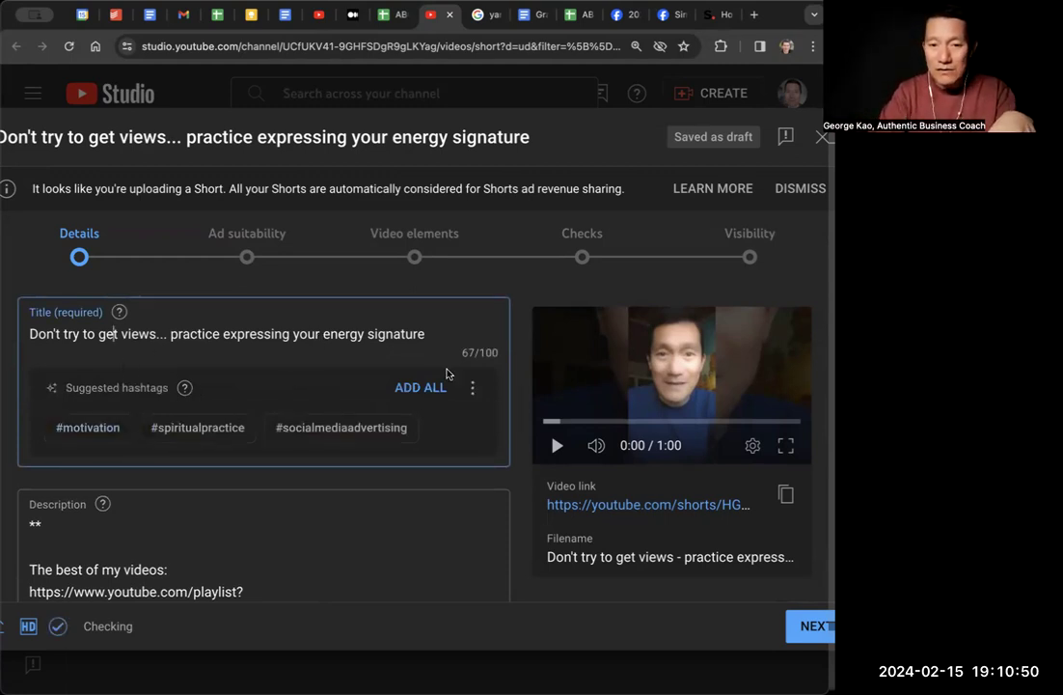
triple_click(403, 343)
key(super+c)
key(BackSpace)
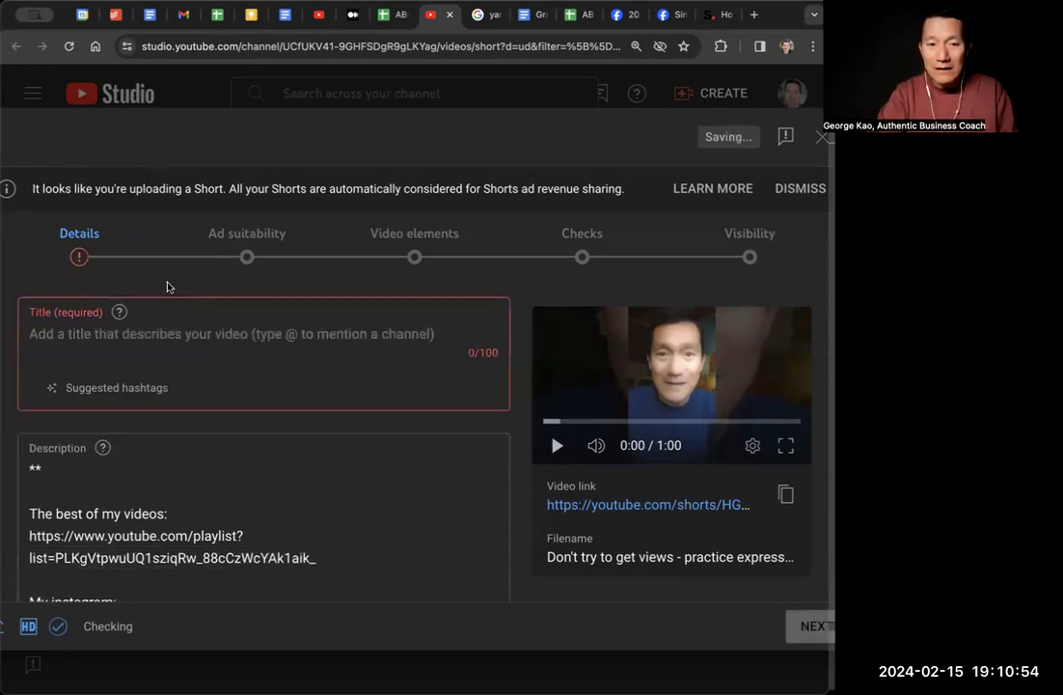
click(172, 334)
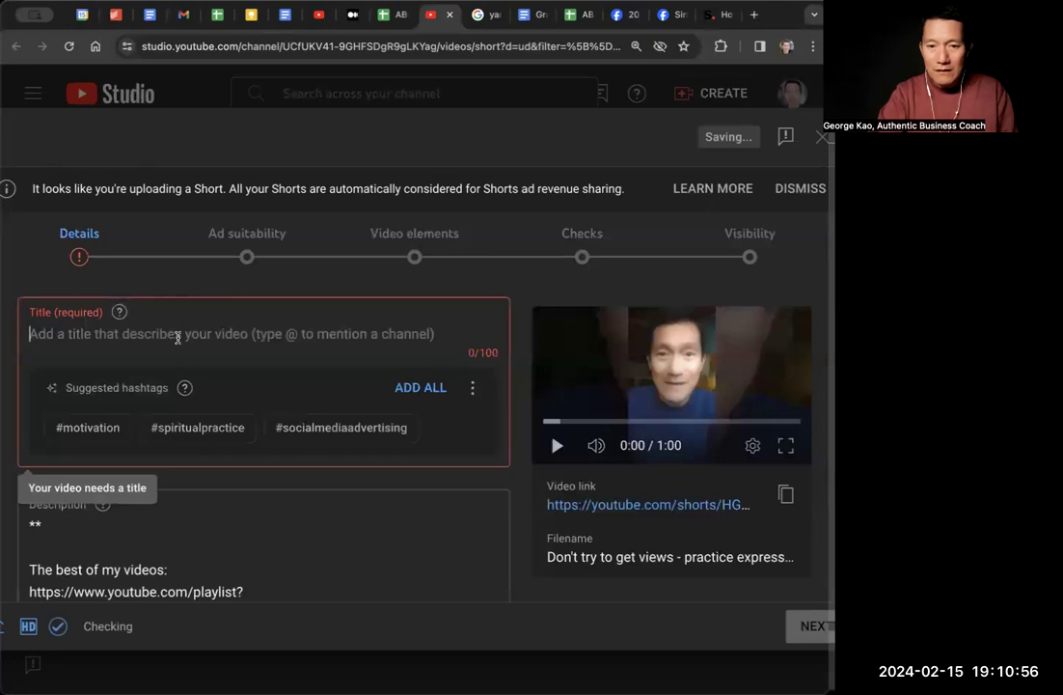
text(dsa)
key(super+a)
key(super+v)
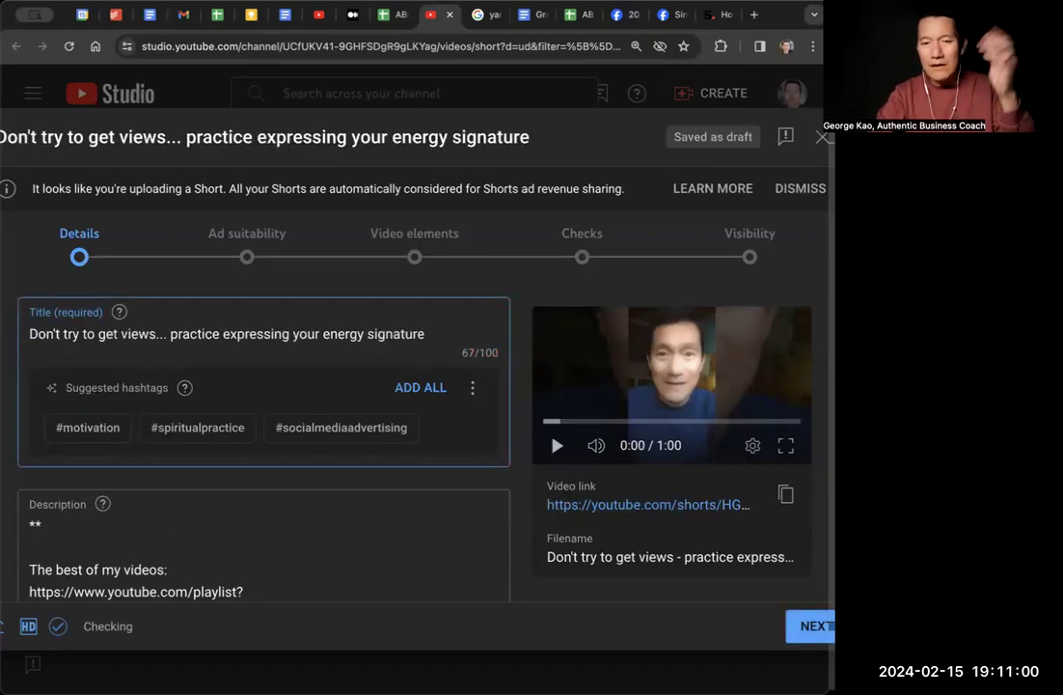
click(302, 278)
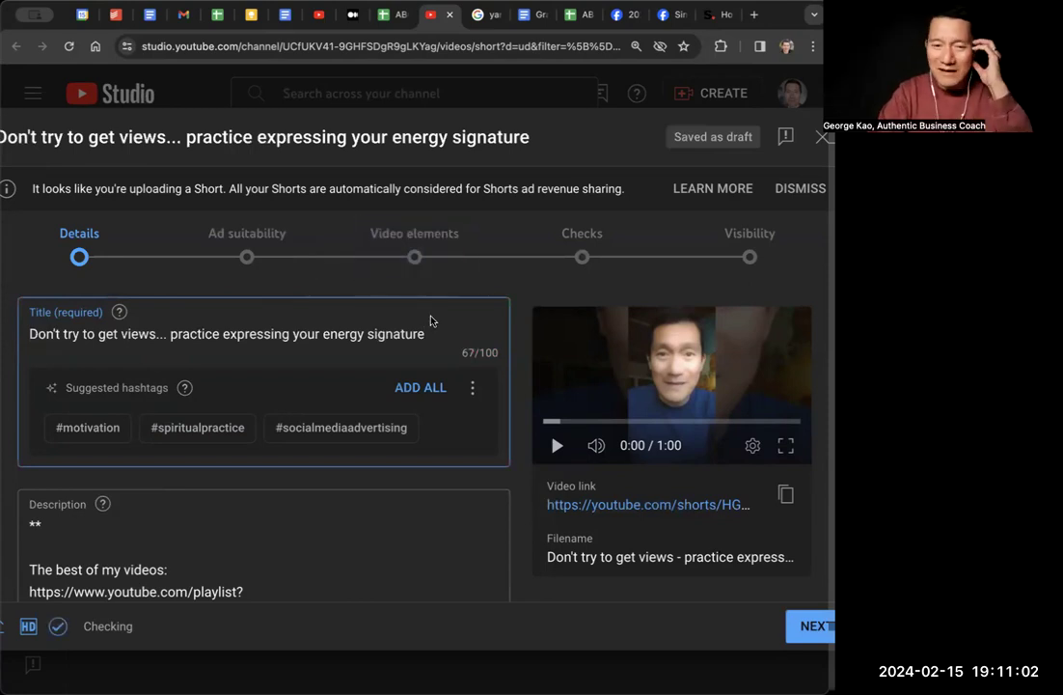
click(522, 289)
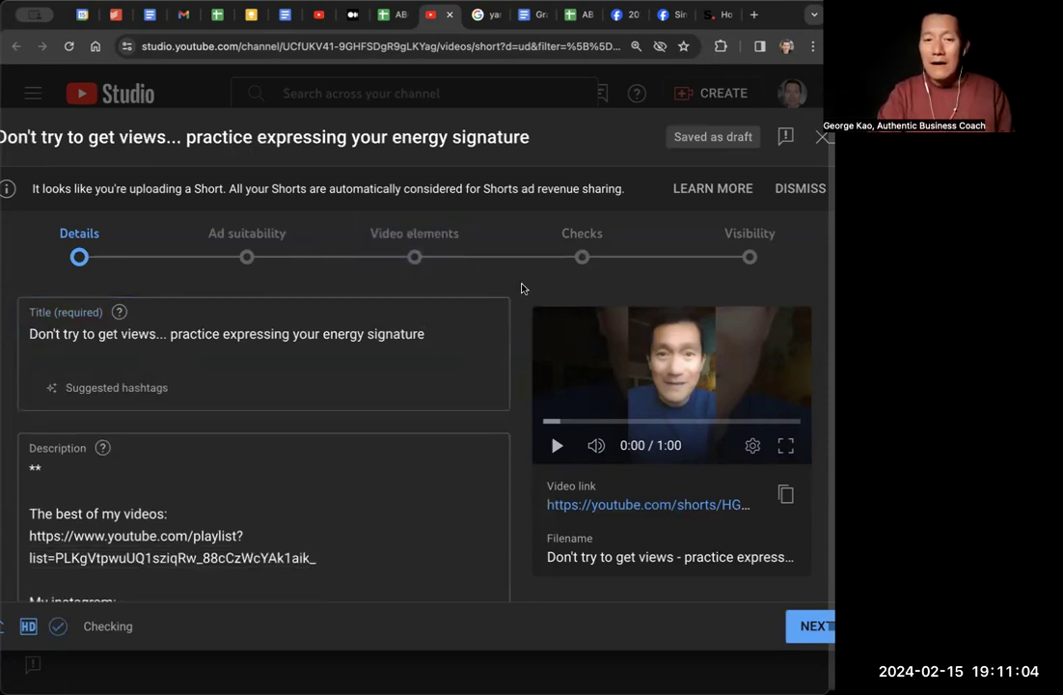
Step: Review the hashtags suggested for the Short's title and their options
click(144, 384)
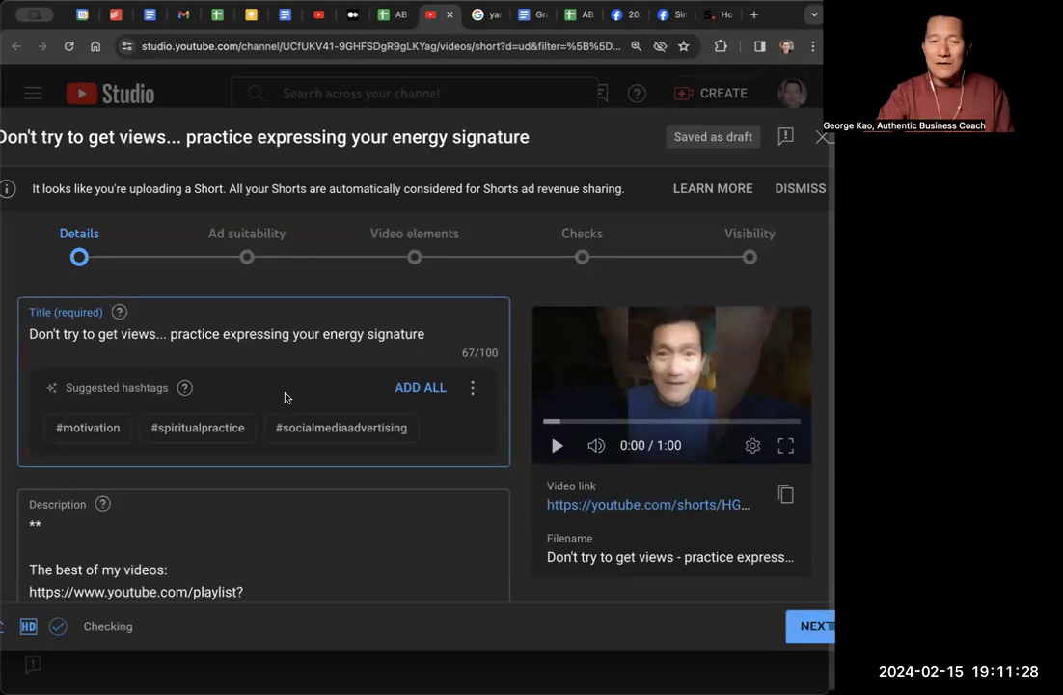
click(474, 387)
click(277, 313)
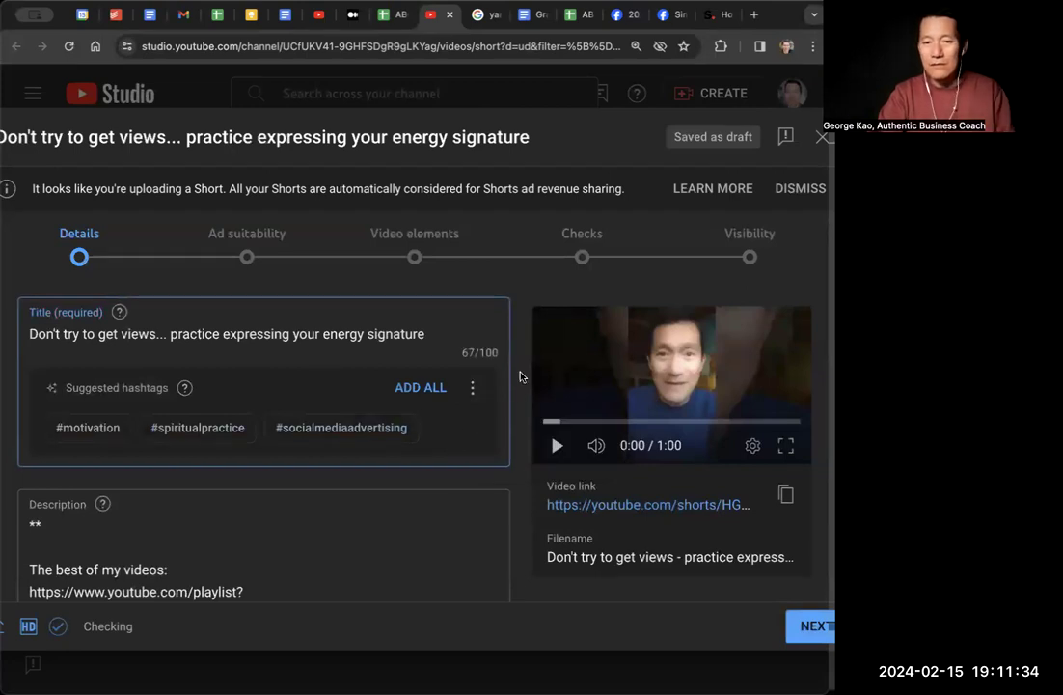
Step: Review the Short's description, playlist and audience settings, and continue to the Ad suitability stage
scroll(523, 367, down, 5)
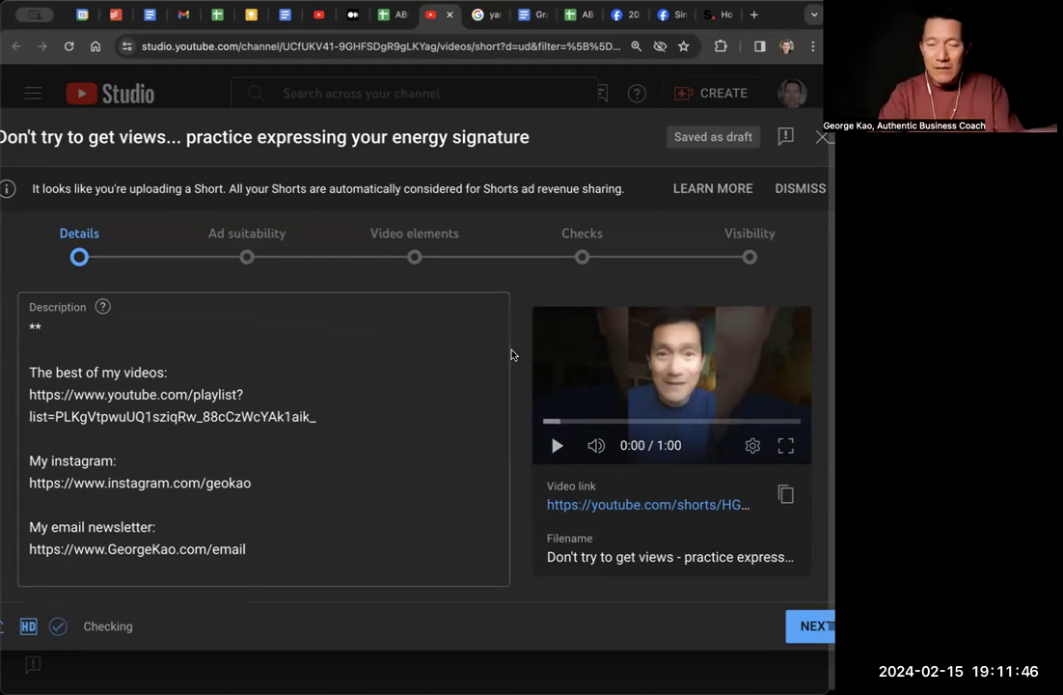
scroll(521, 368, down, 5)
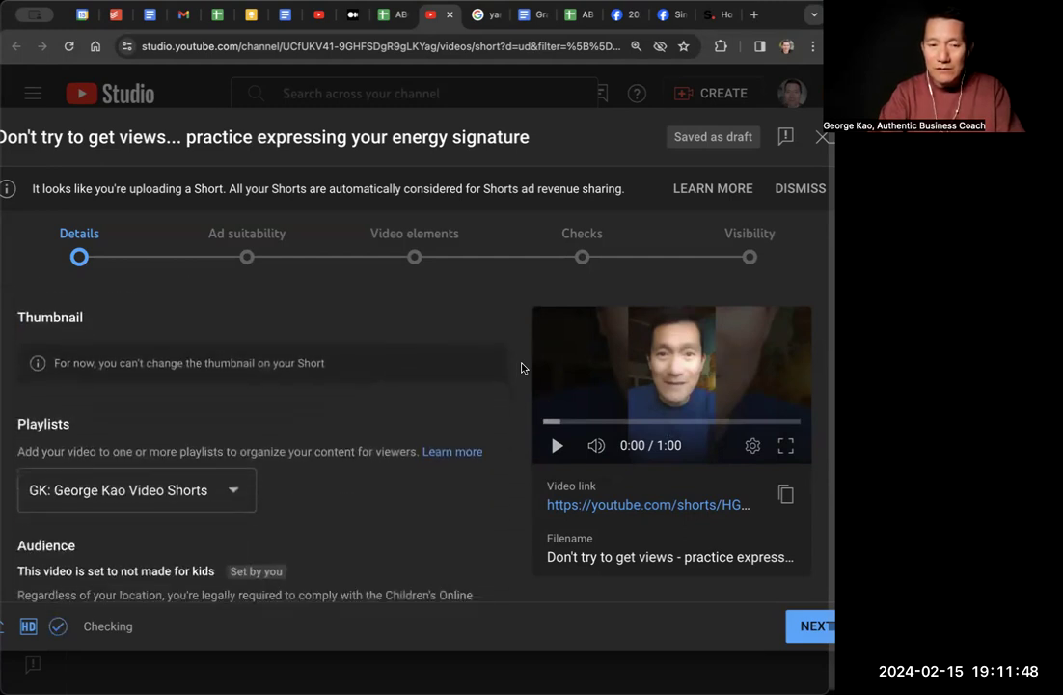
scroll(521, 367, down, 5)
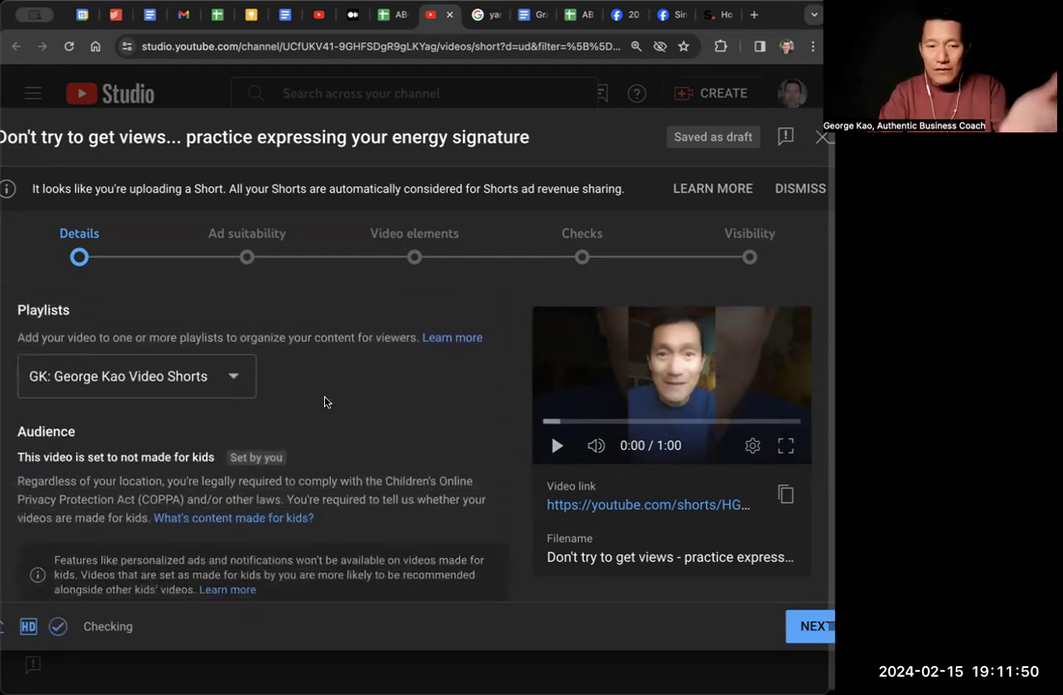
scroll(325, 401, down, 3)
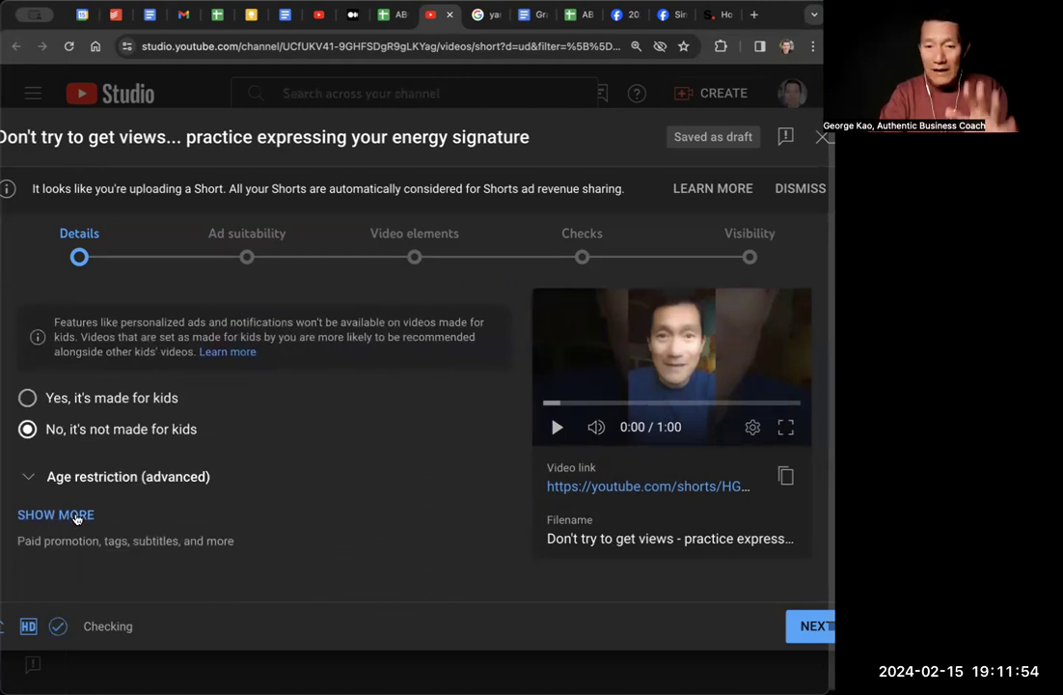
click(806, 629)
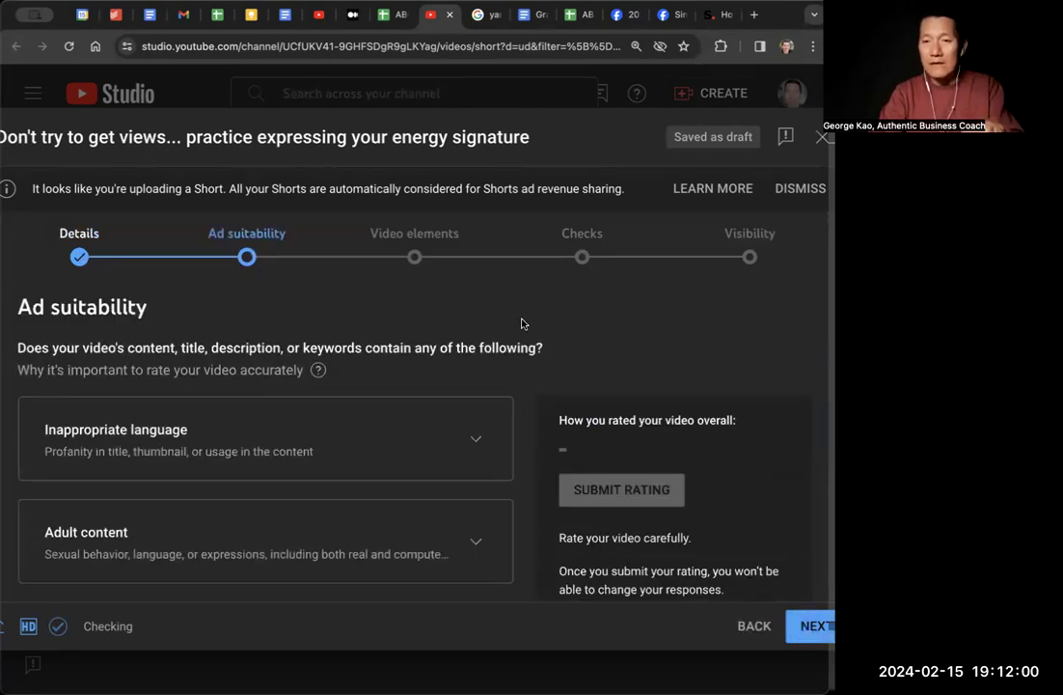
Step: Examine the Inappropriate language choices in the ad suitability questionnaire, and collapse them again
key(super+minus)
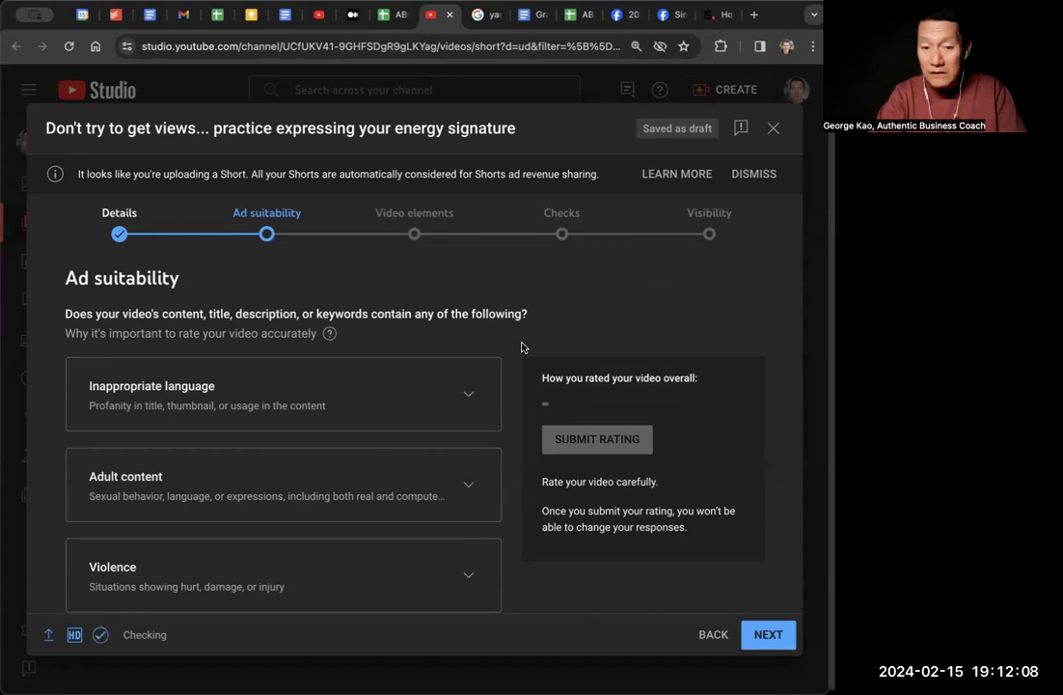
scroll(519, 337, down, 1)
scroll(519, 338, down, 3)
scroll(519, 338, up, 2)
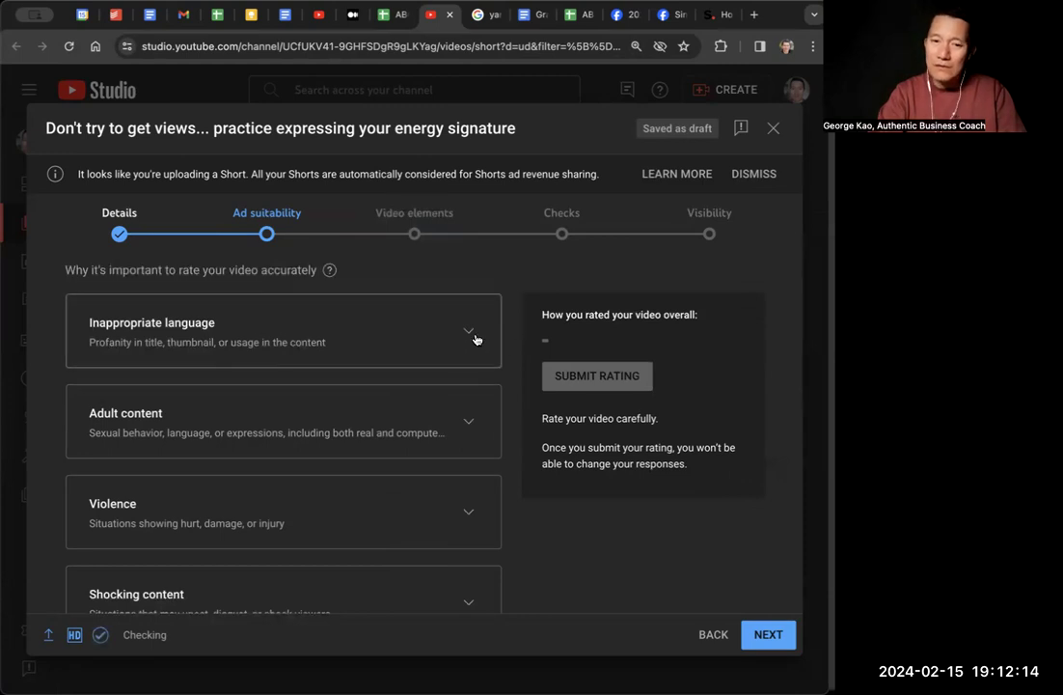
click(475, 339)
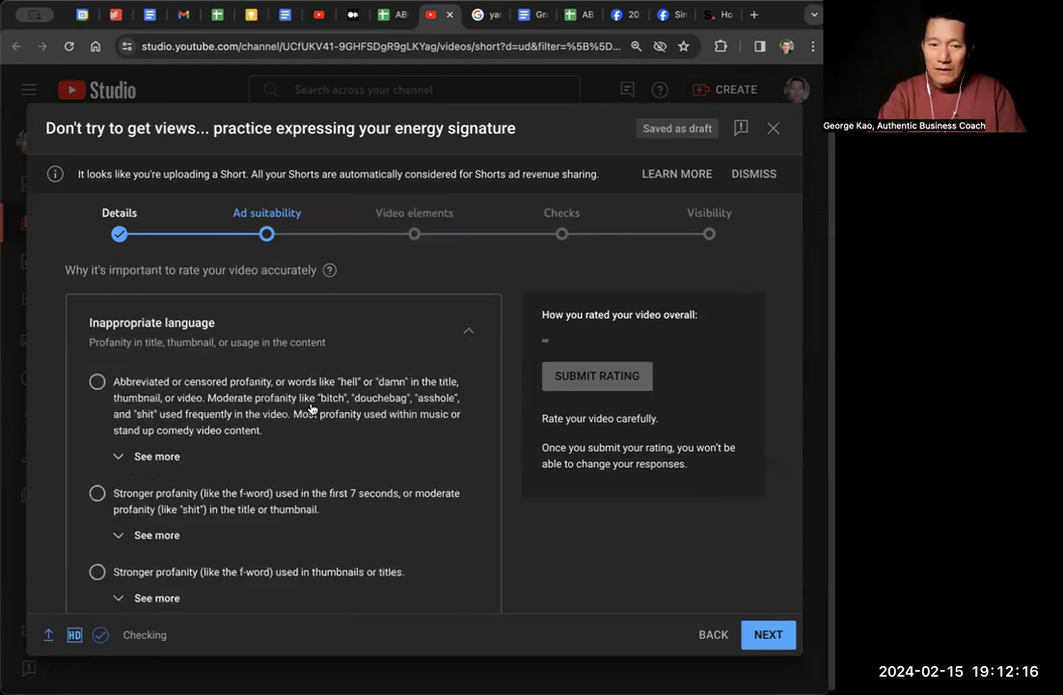
scroll(307, 410, down, 3)
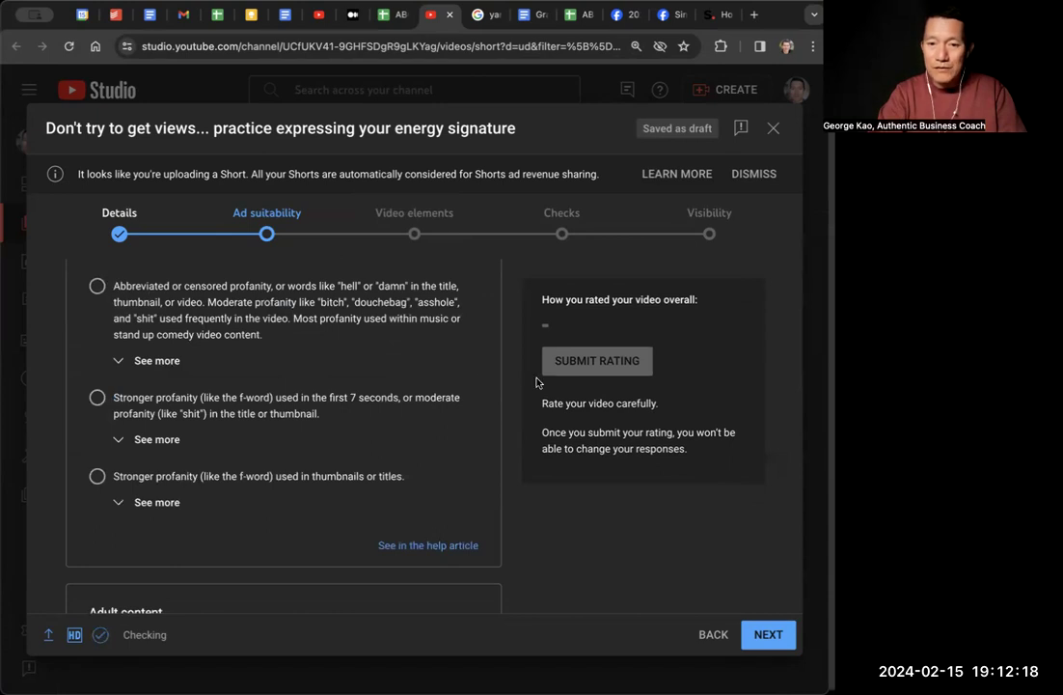
scroll(537, 383, up, 2)
scroll(537, 383, up, 1)
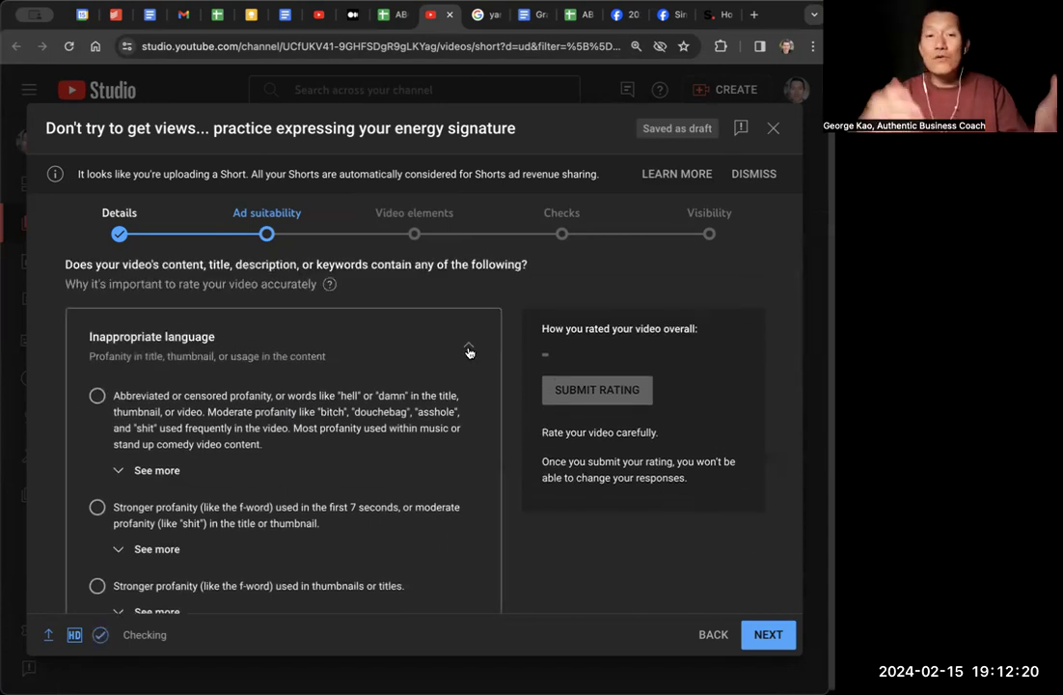
click(469, 349)
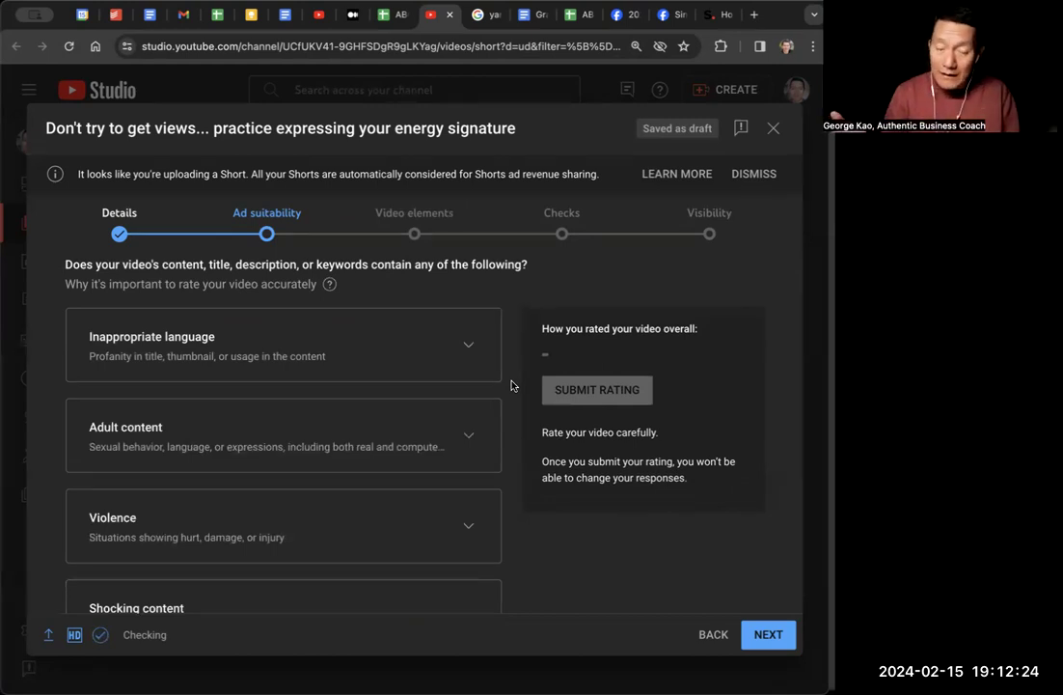
Step: Review the remaining ad suitability categories, rate the video as "None of the above" and submit the rating
scroll(510, 350, down, 3)
scroll(48, 347, down, 2)
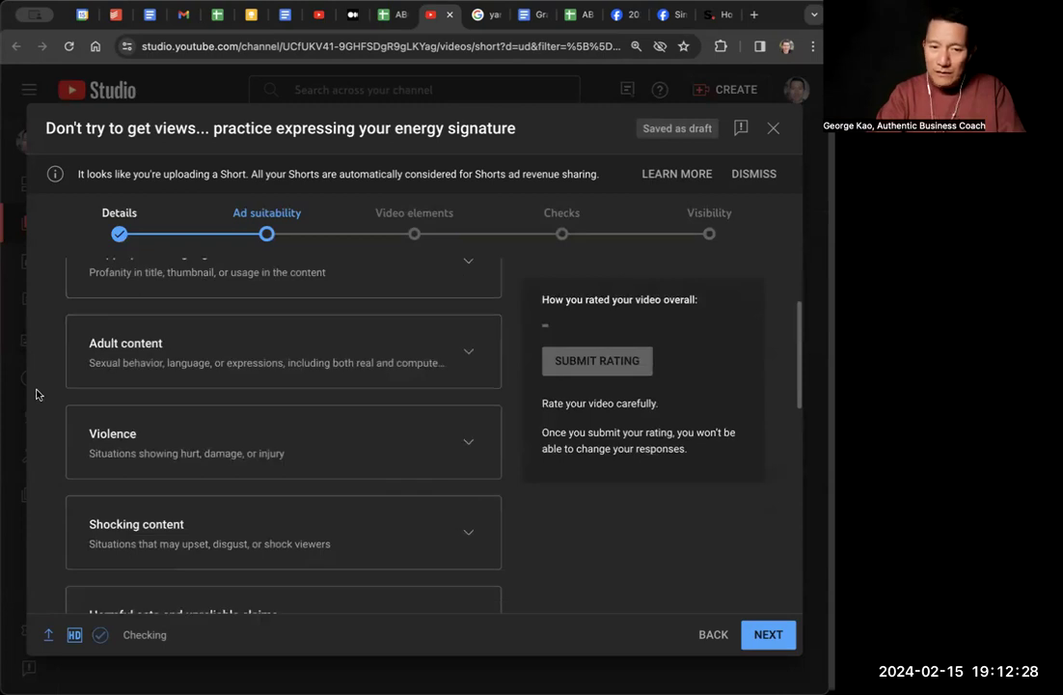
scroll(49, 397, down, 3)
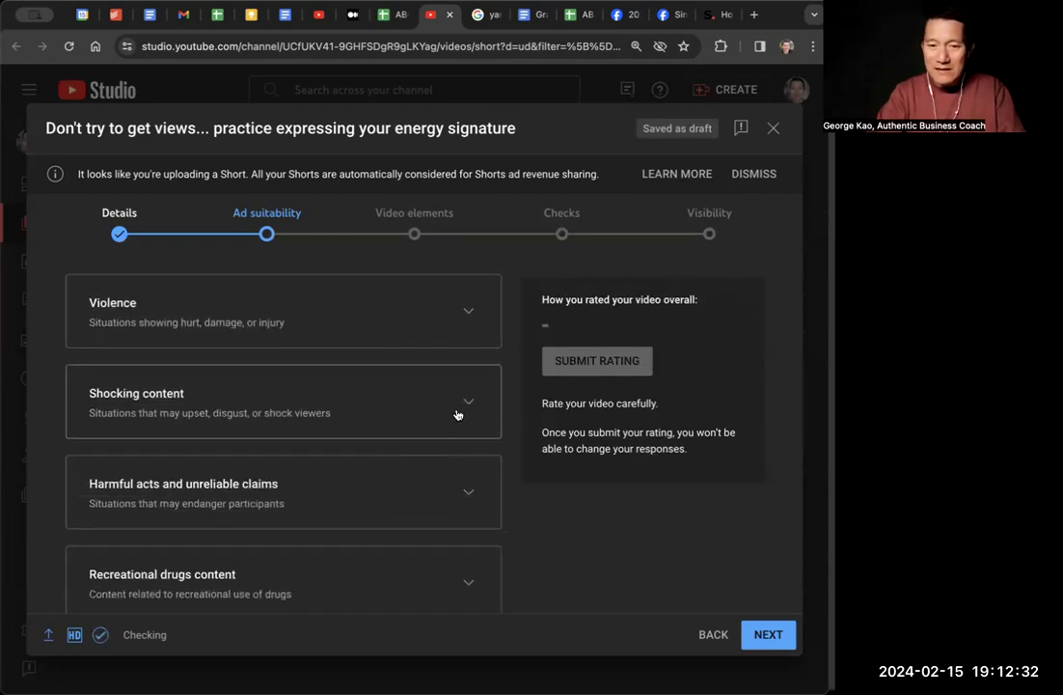
scroll(41, 411, down, 2)
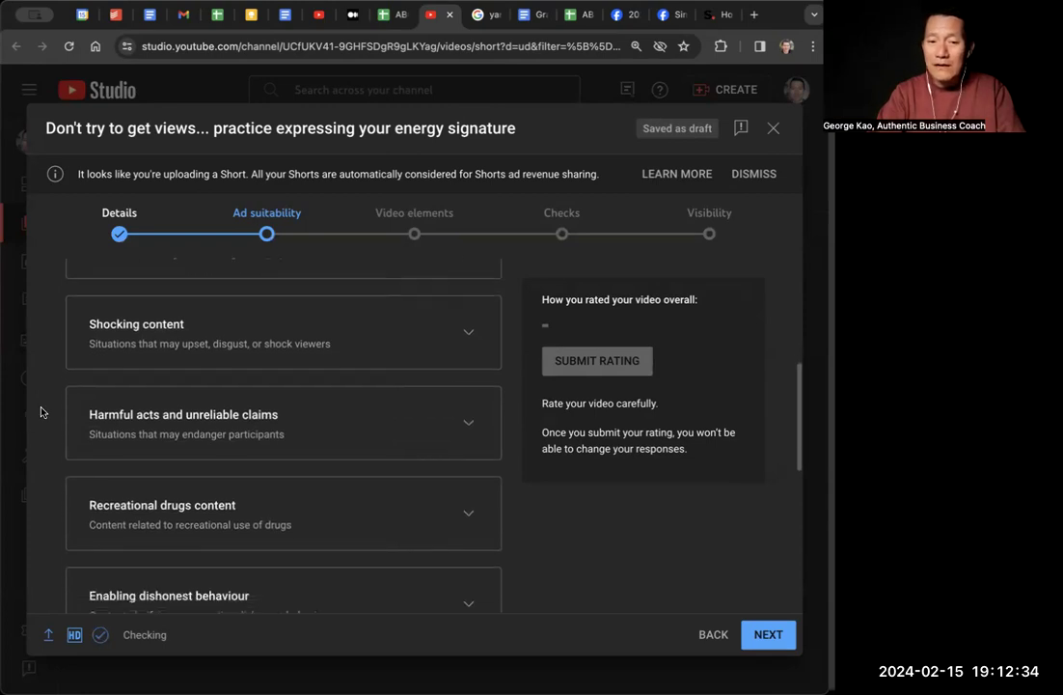
scroll(61, 428, down, 3)
scroll(61, 427, down, 2)
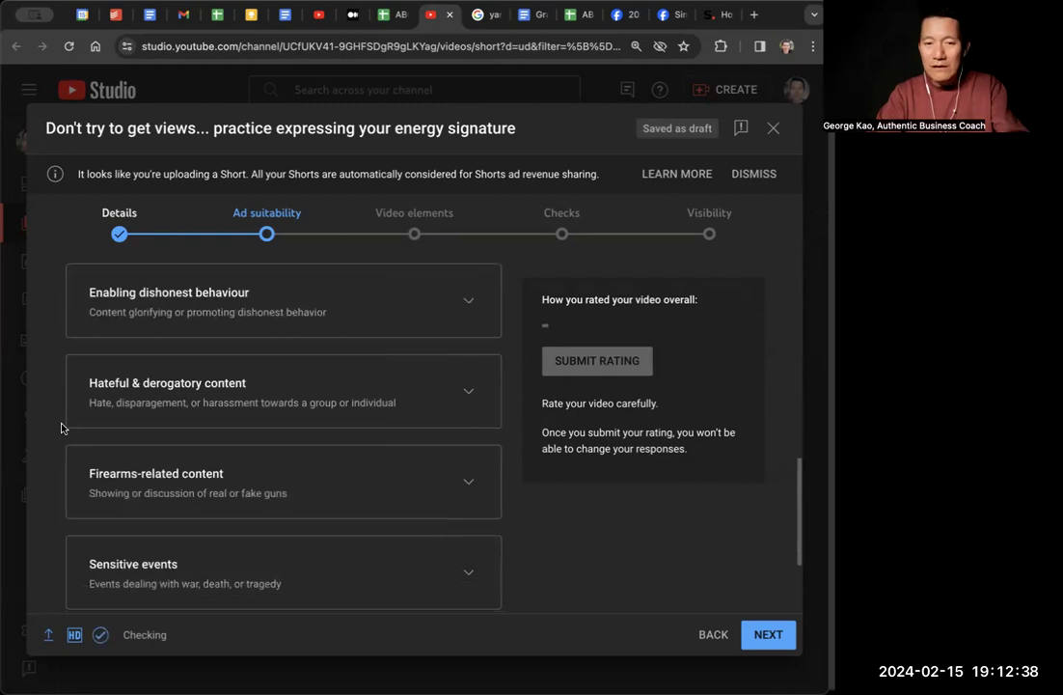
scroll(60, 425, down, 3)
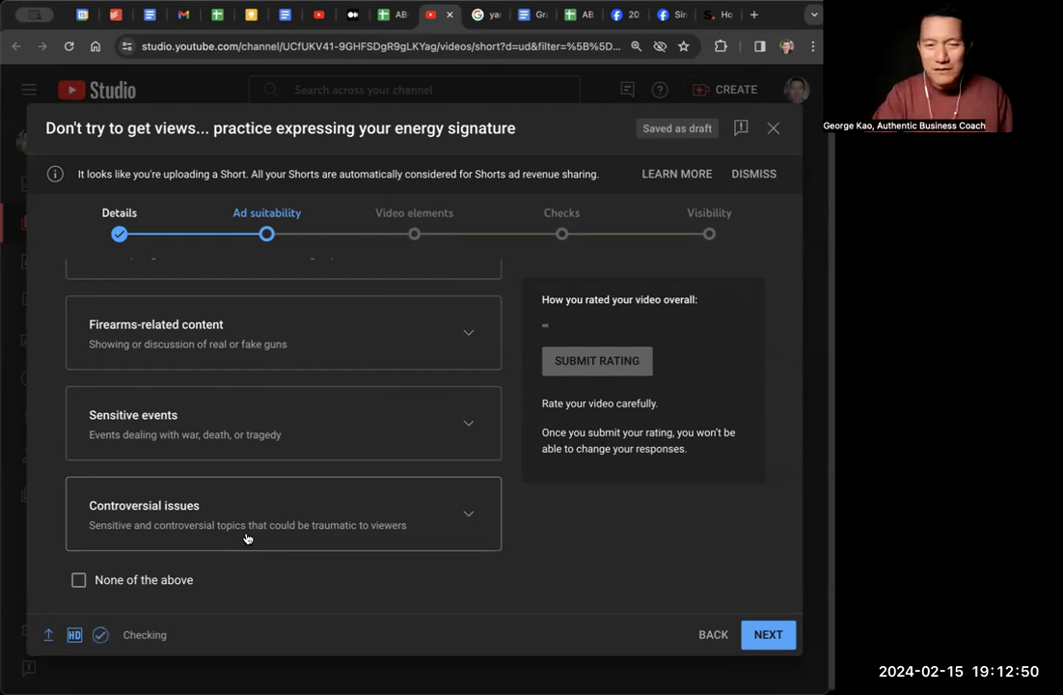
click(78, 581)
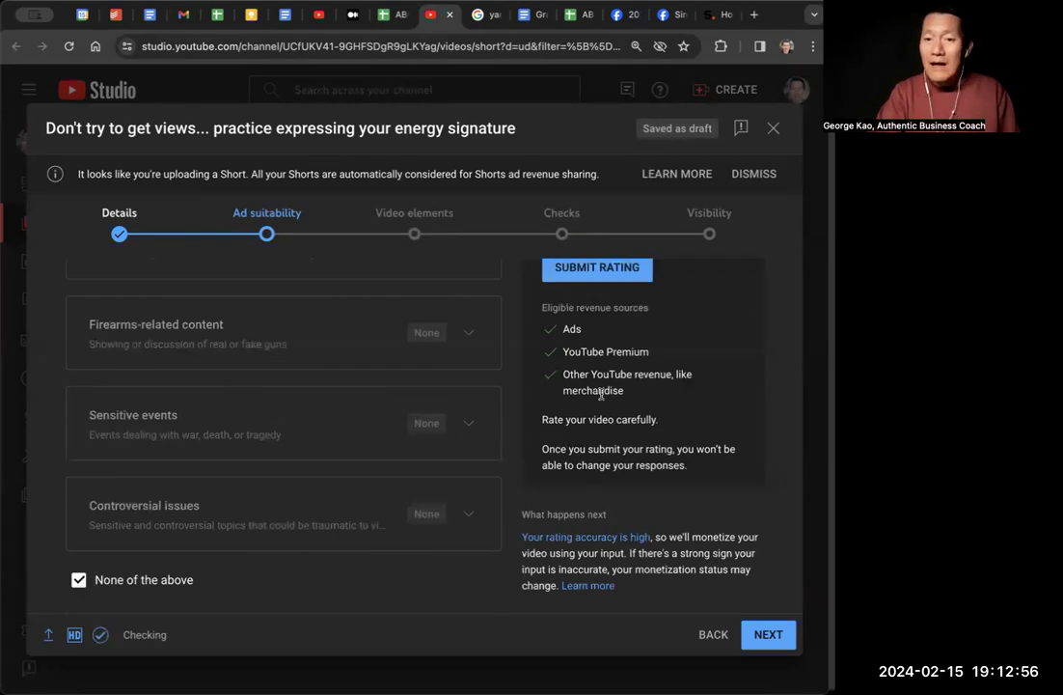
scroll(579, 396, up, 3)
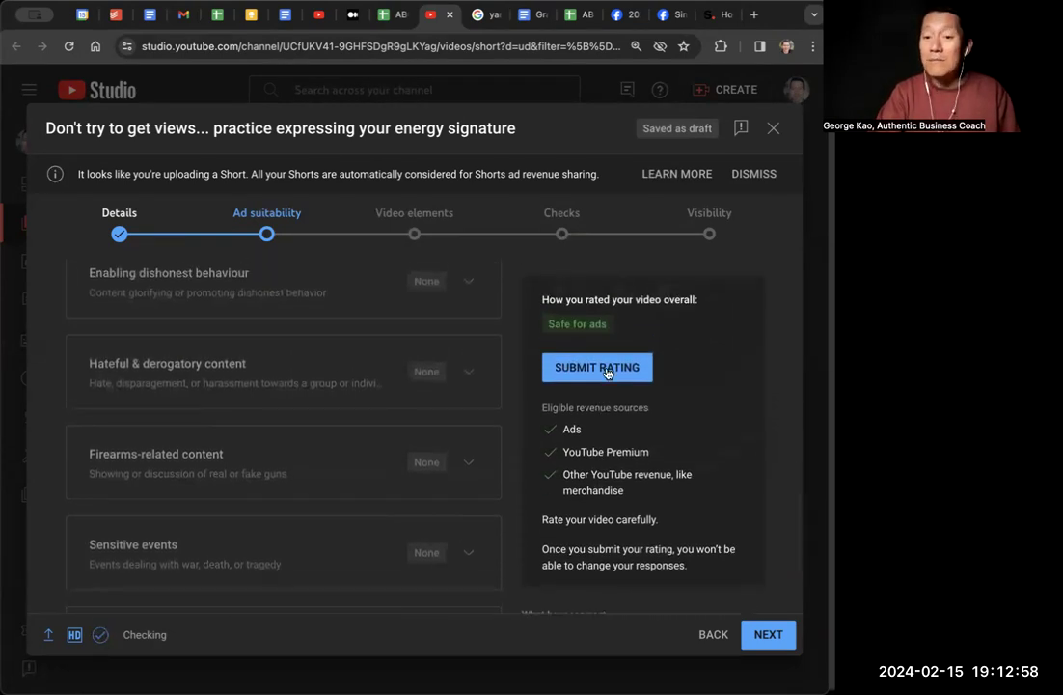
click(607, 369)
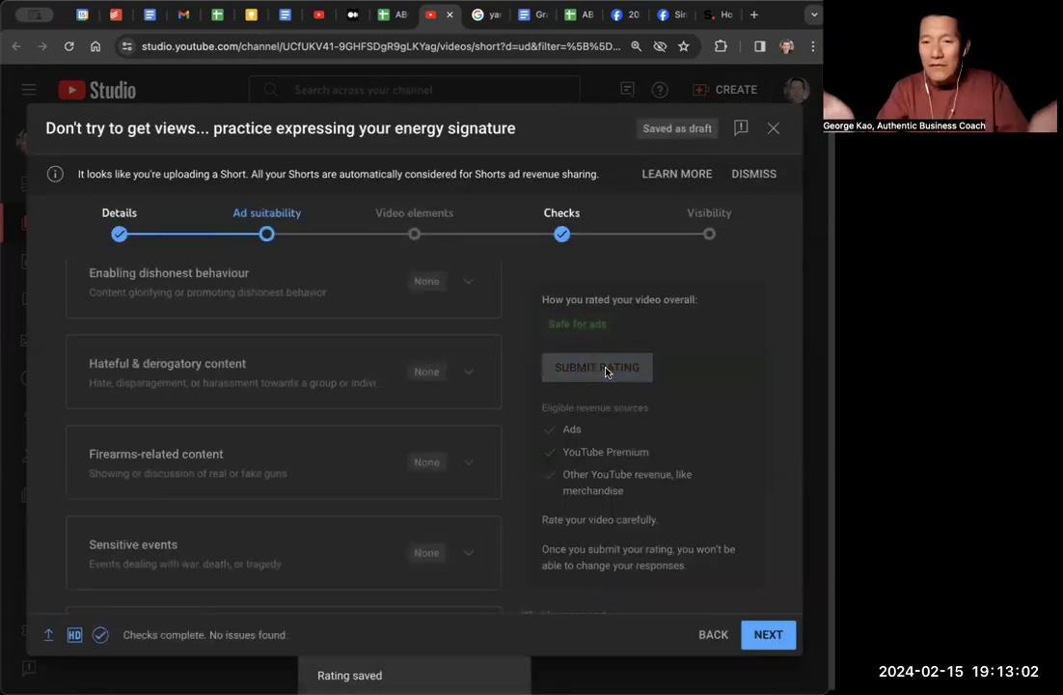
Step: Continue to Video elements and attach "My thoughts on Energy Signature" as the related video, found by searching for "energy signature"
click(766, 635)
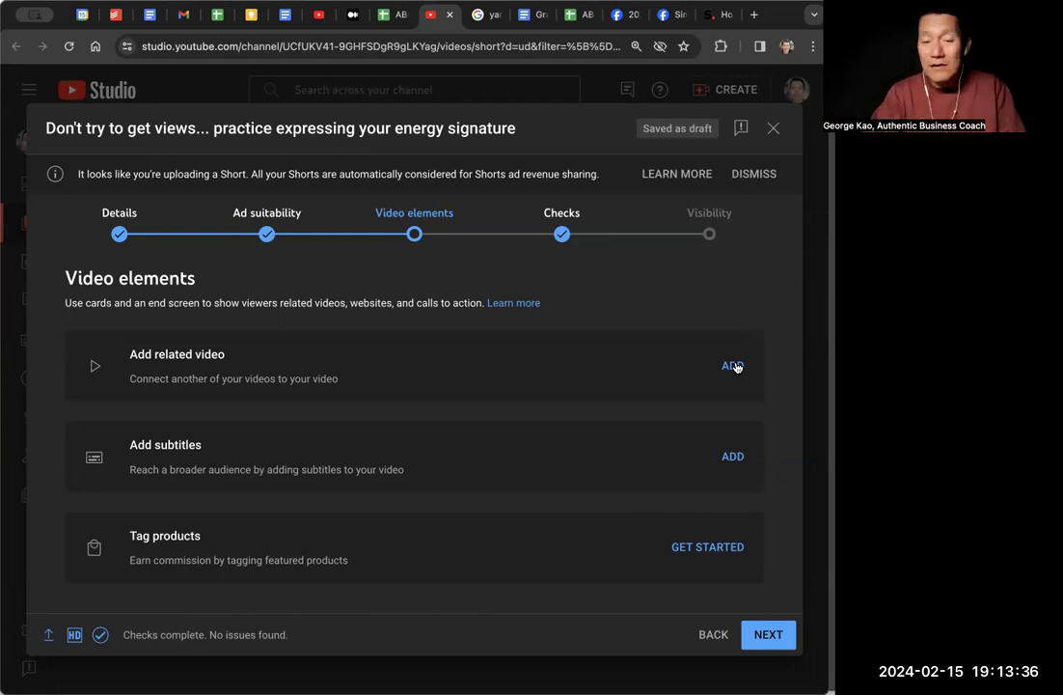
click(733, 366)
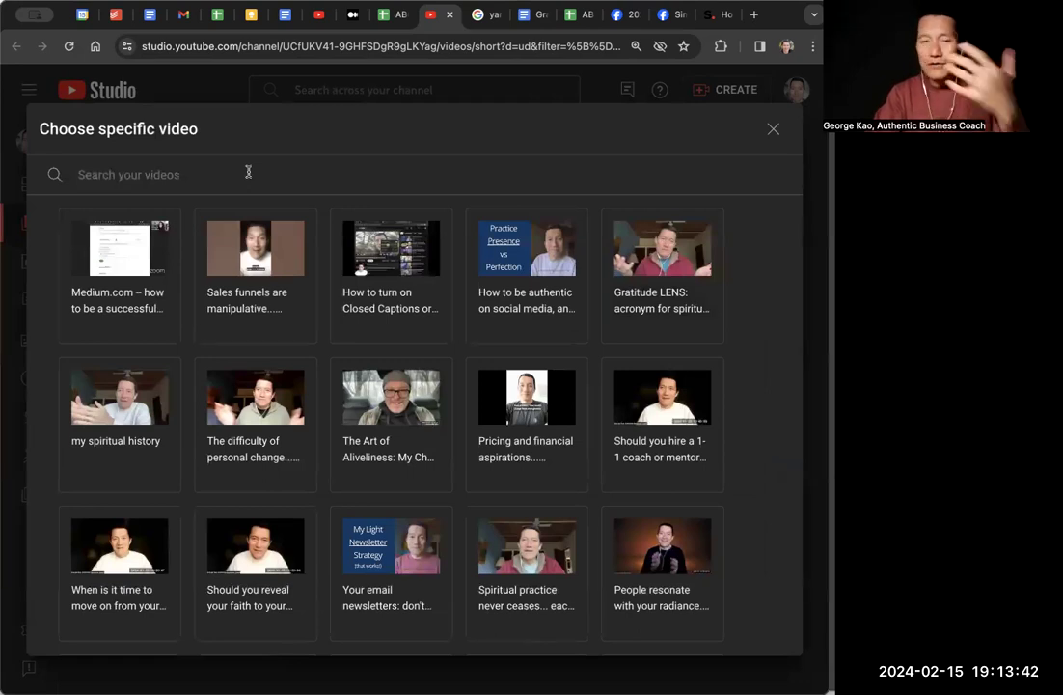
text(energy signature)
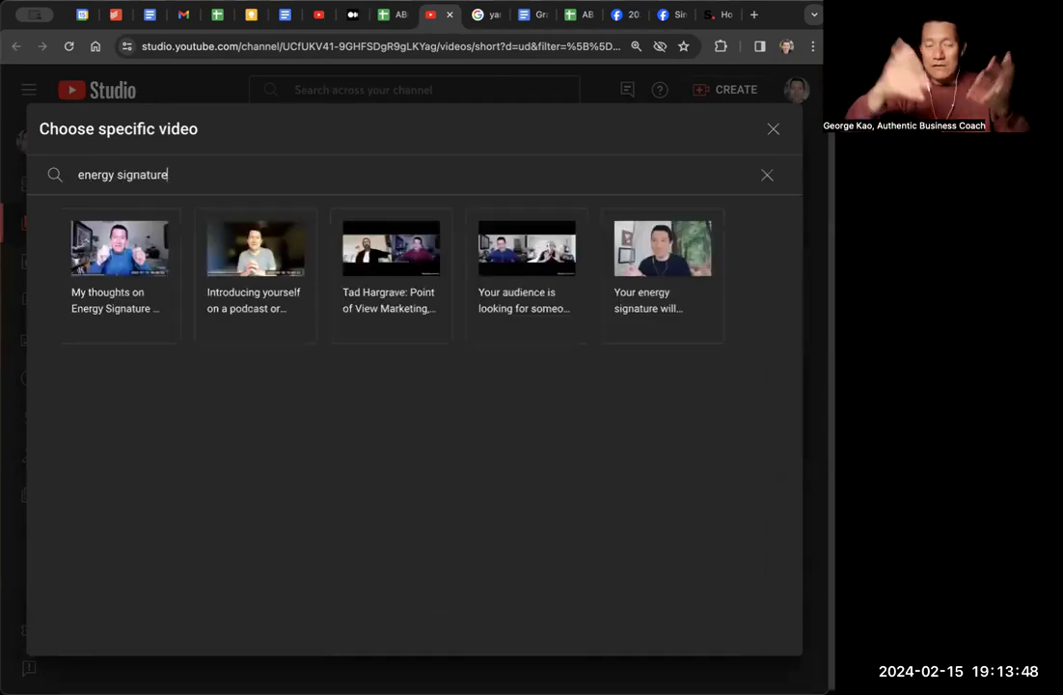
click(128, 298)
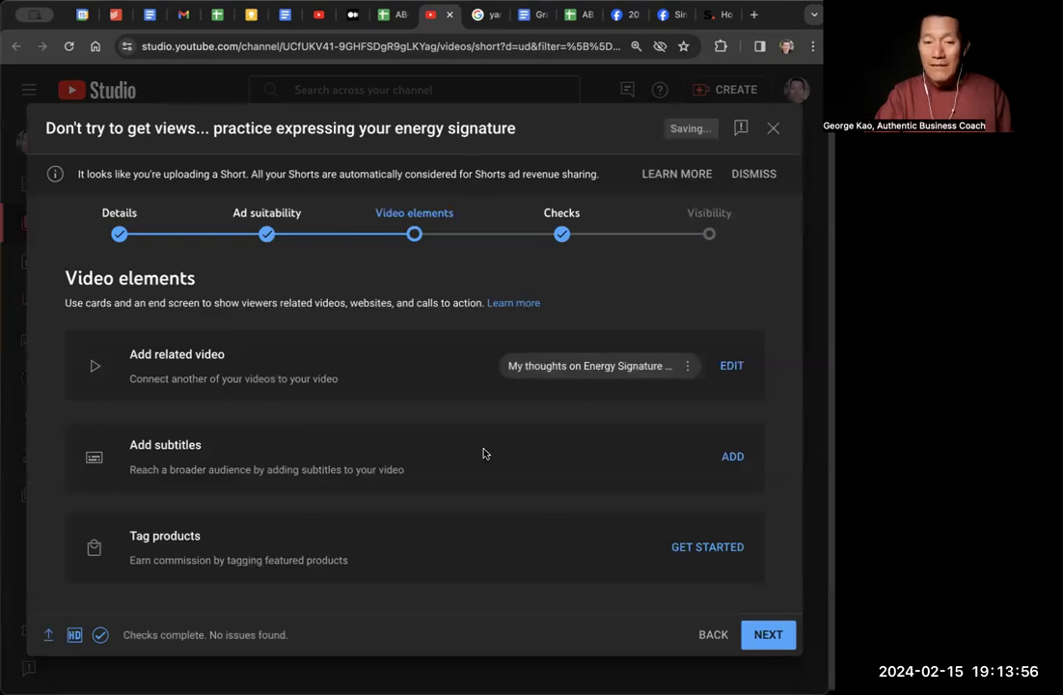
Step: Start manually typed English (United States) subtitles and set the first caption's end time to 0:05
click(732, 457)
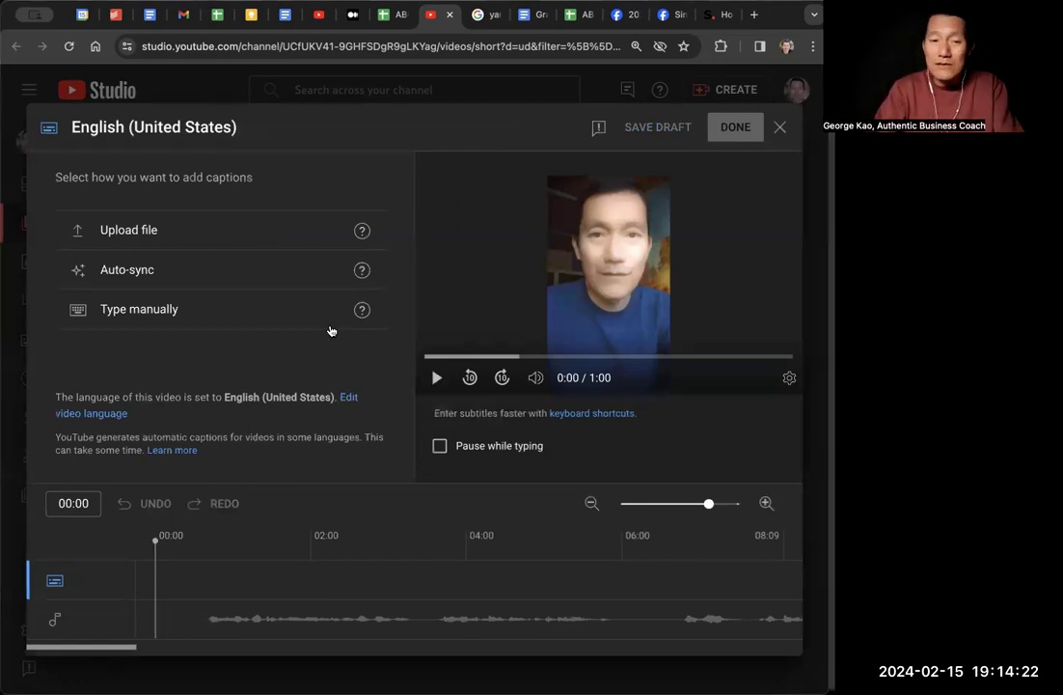
click(328, 316)
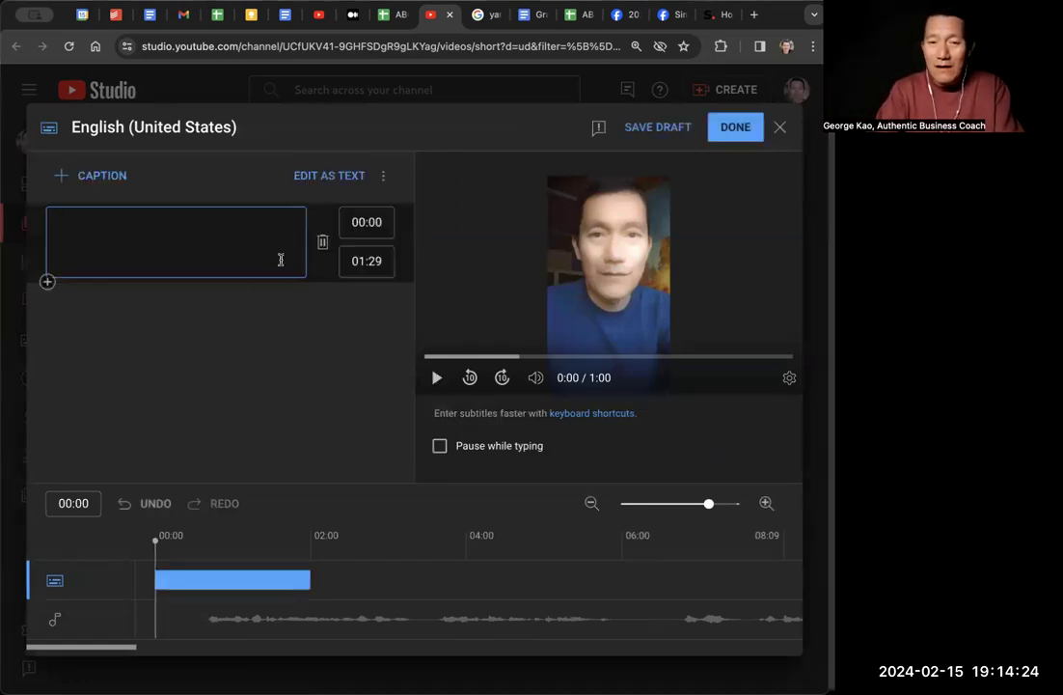
click(366, 261)
triple_click(366, 261)
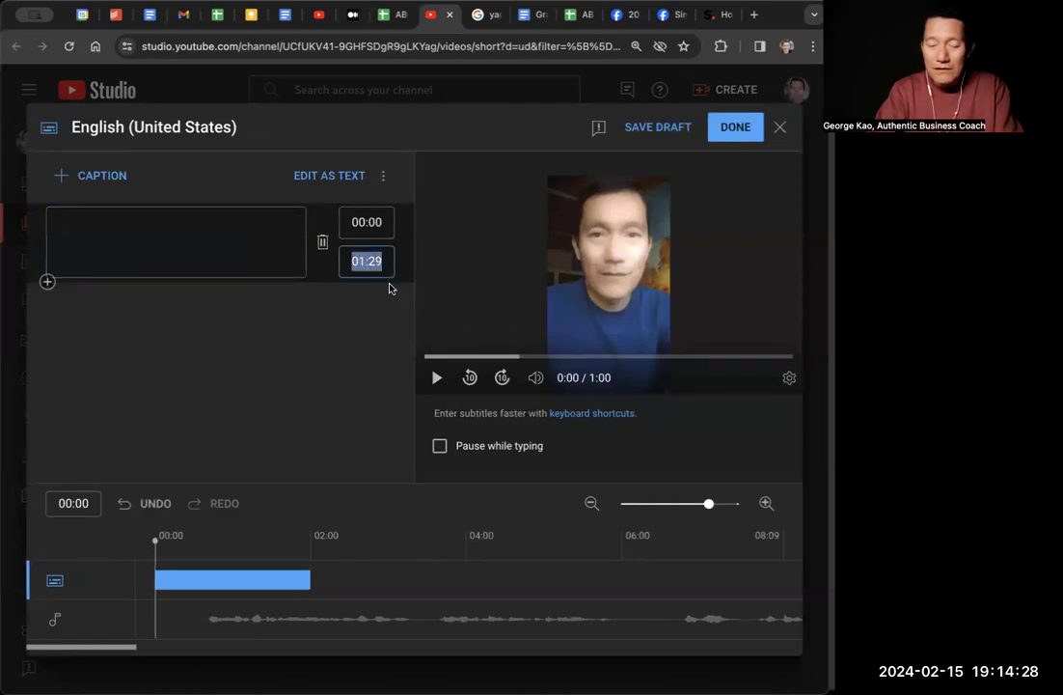
key(BackSpace)
text(0:05)
Step: Enter "dsdasdas" as the first caption's text and add an empty second caption below it
click(166, 239)
text(dsdasdas)
click(47, 283)
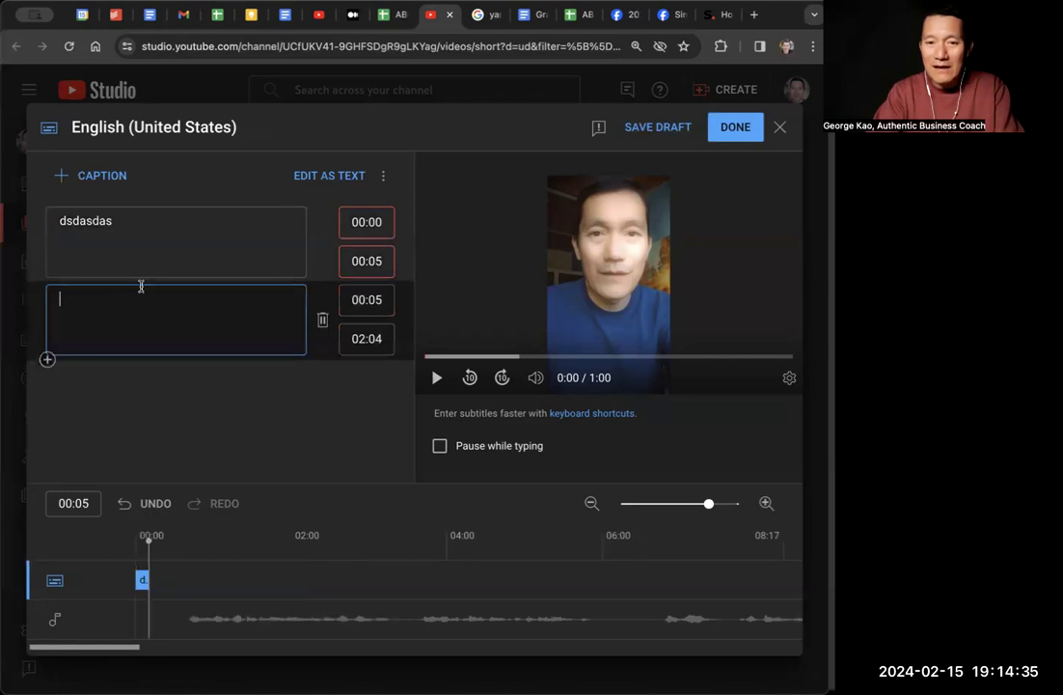
Step: Set the second caption's end time to 0:08 and enter "a sdas d as" as its text
double_click(375, 339)
key(ctrl+a)
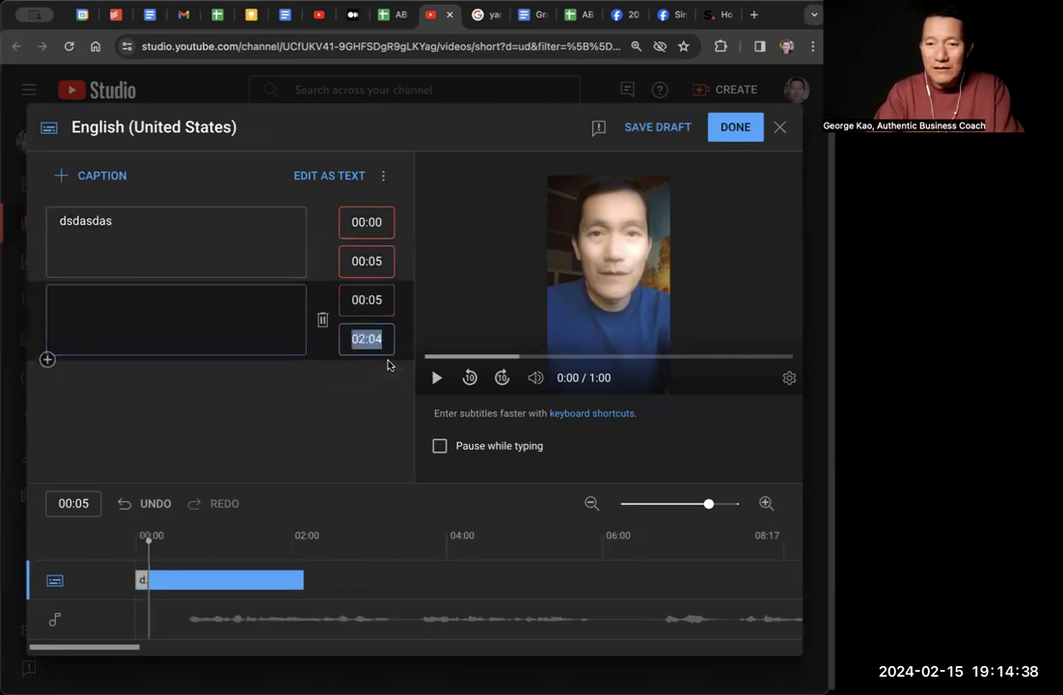
text(0:08)
click(195, 299)
text(dsad)
key(ctrl+a)
text(a sdas d as)
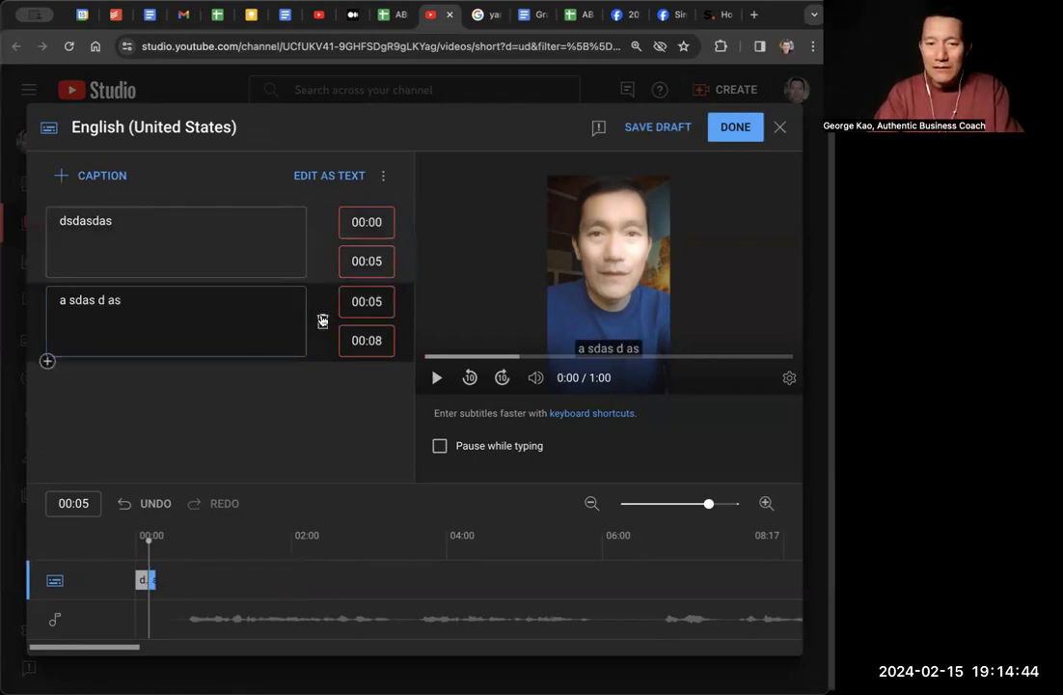
Step: Delete both captions and exit the subtitle editor to return to Video elements without adding subtitles
click(322, 321)
click(322, 242)
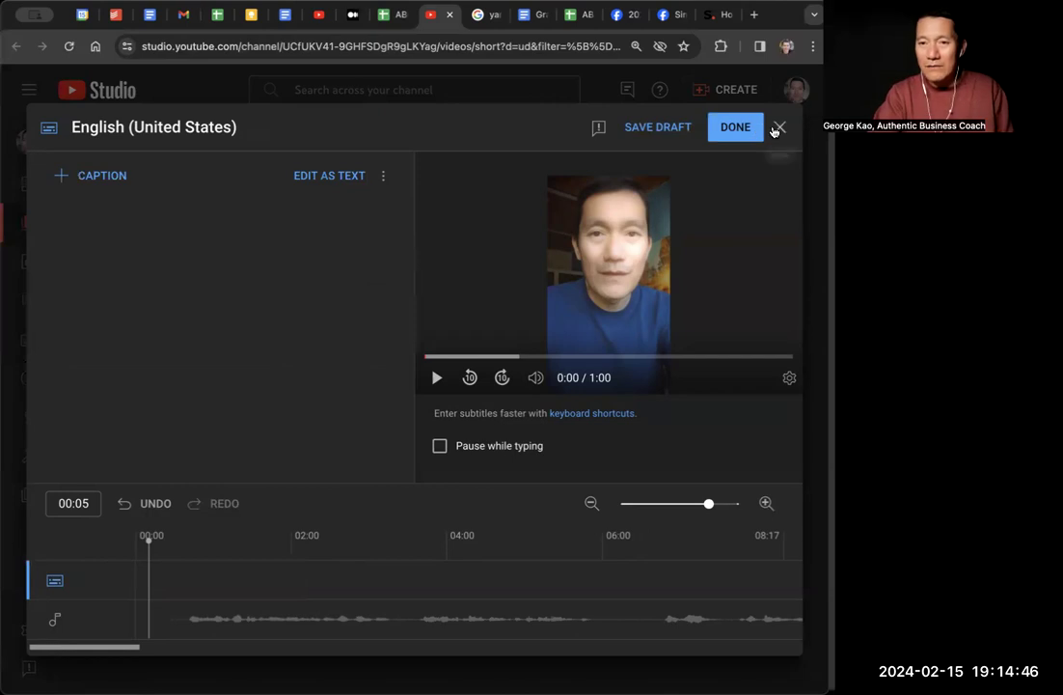
click(779, 127)
click(280, 426)
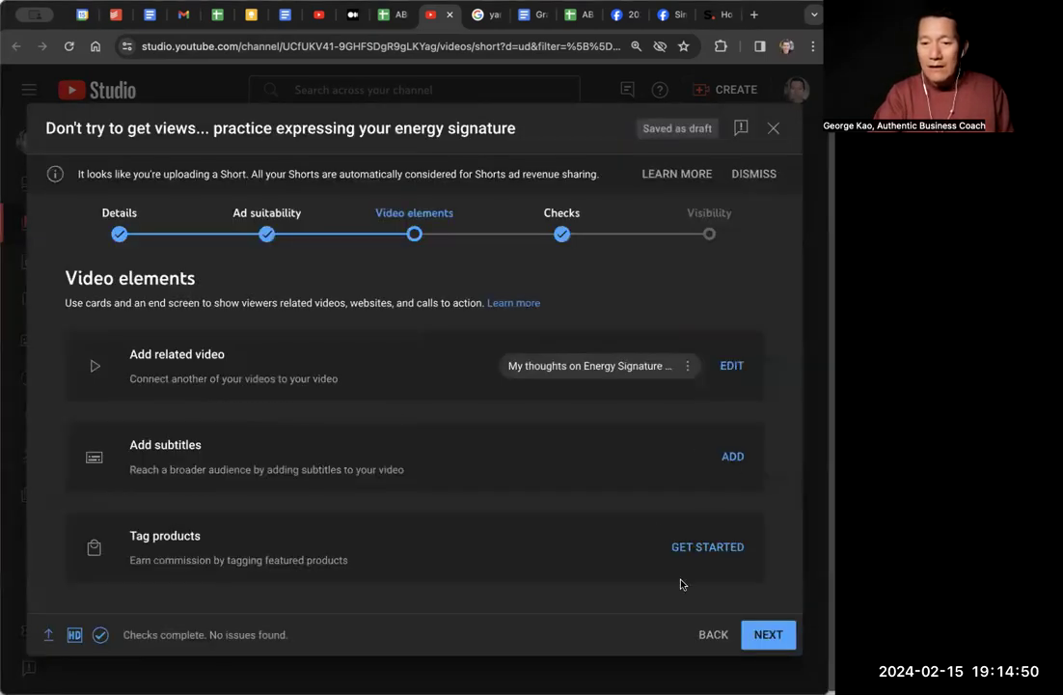
Step: Continue past Checks to Visibility and set the video's visibility to Public
click(769, 635)
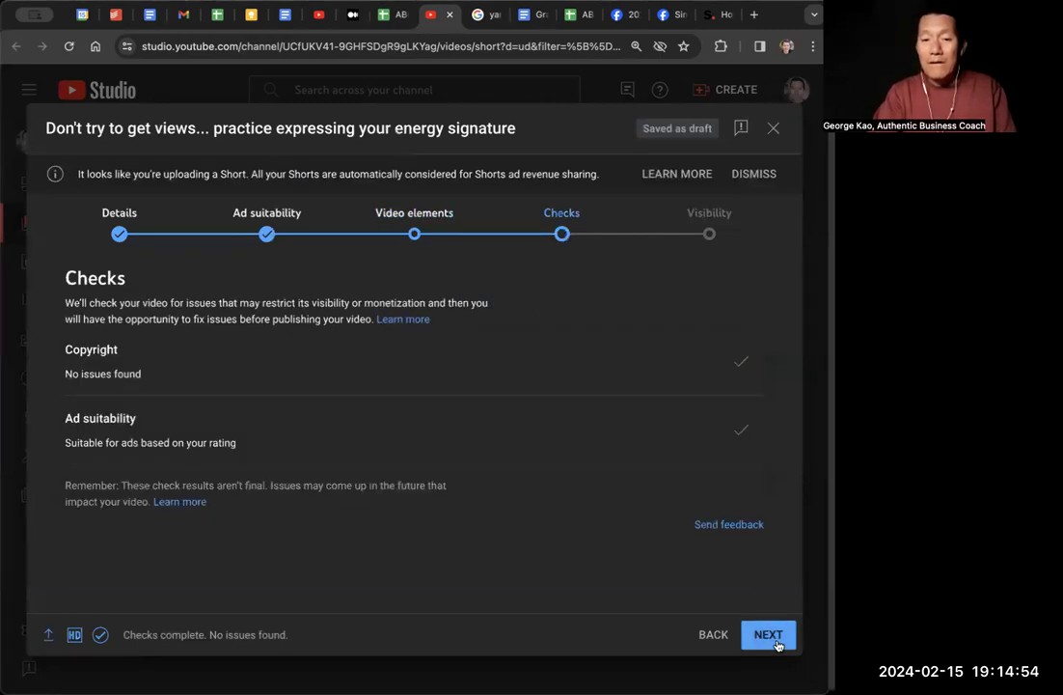
click(772, 637)
scroll(455, 304, down, 3)
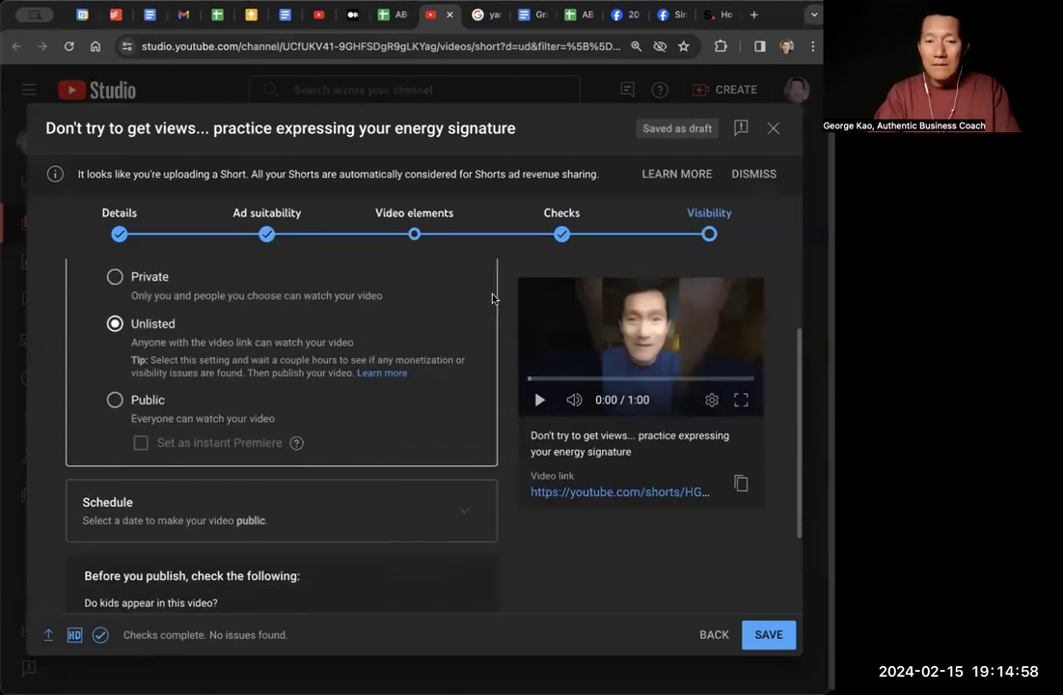
click(115, 399)
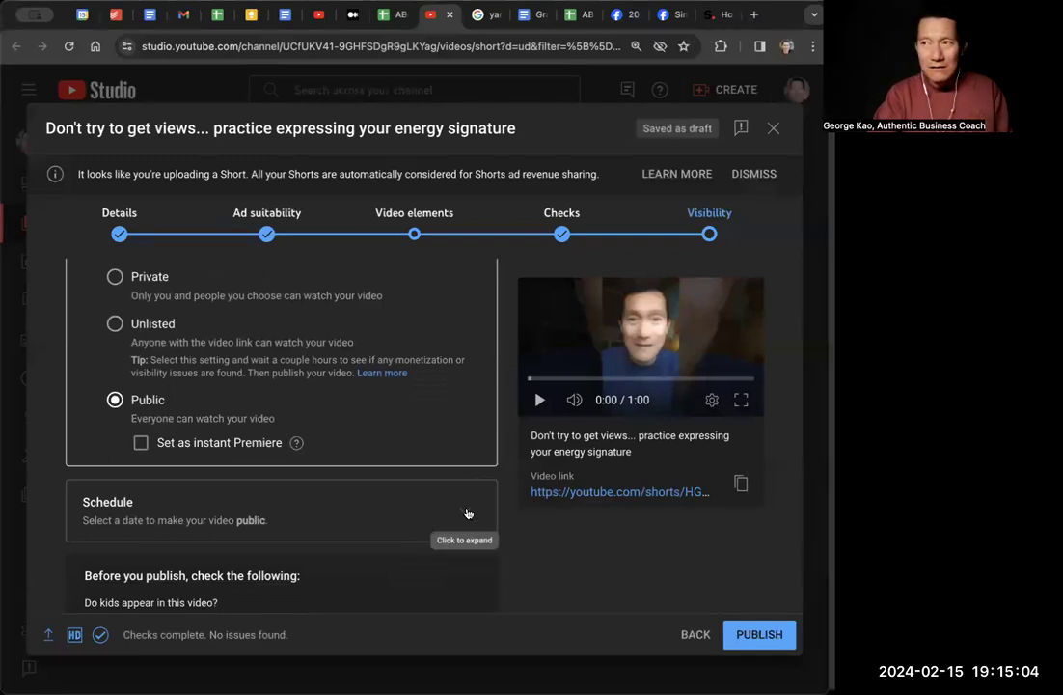
Step: Examine the options for scheduling the video as public, return to Save or publish and review the pre-publish notes
click(467, 509)
click(169, 395)
scroll(495, 487, up, 1)
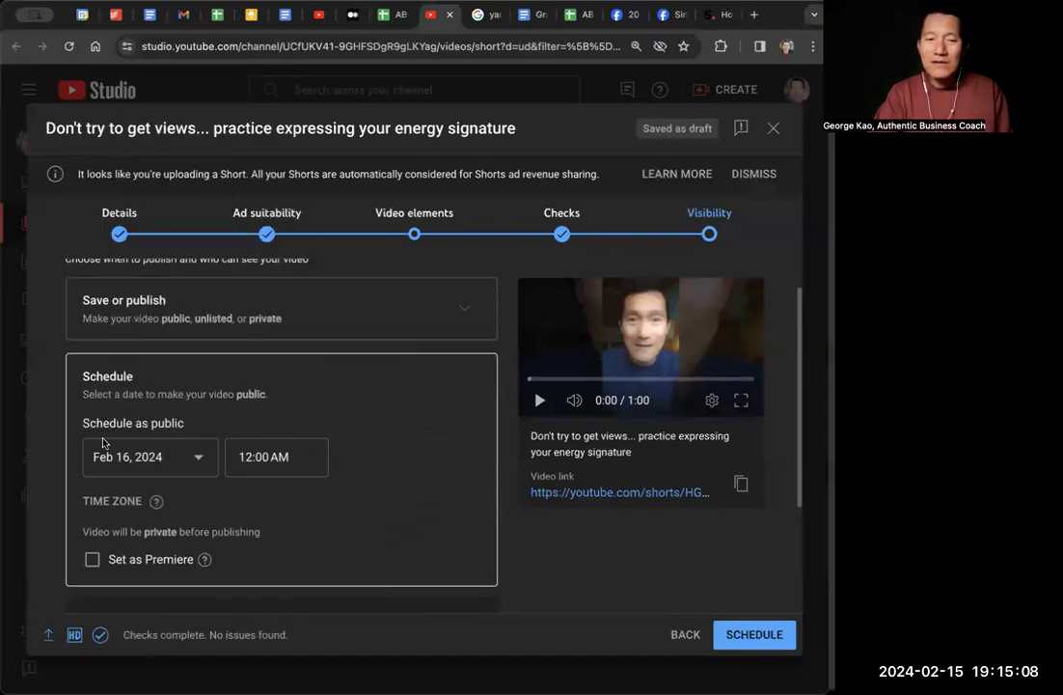
scroll(260, 499, up, 1)
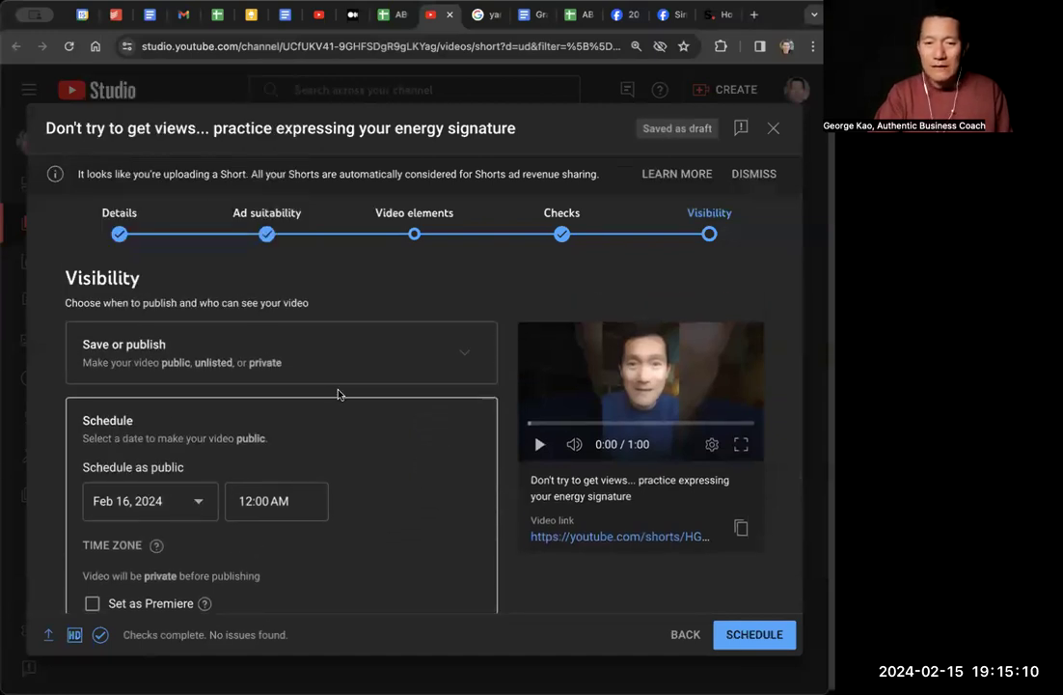
click(415, 355)
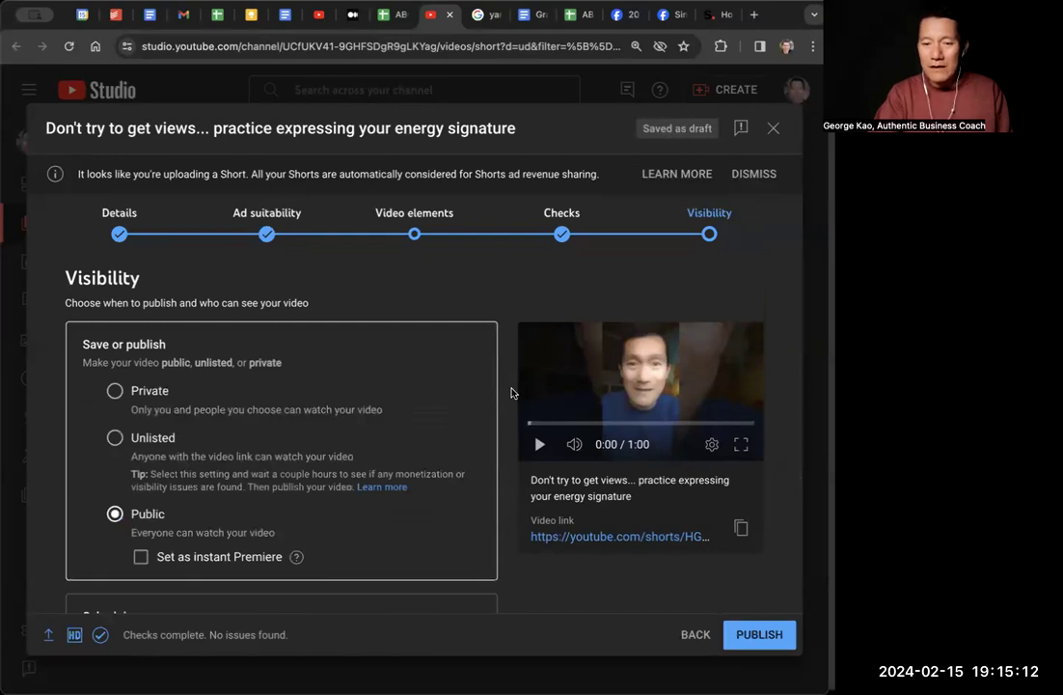
scroll(513, 393, down, 5)
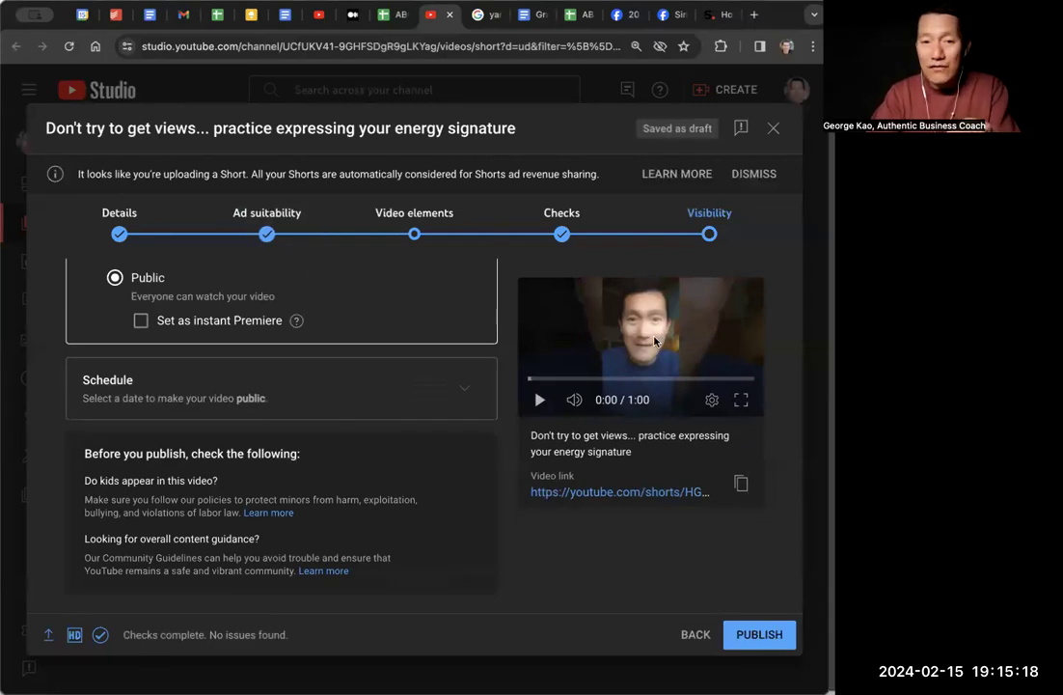
Step: Go back to Details and examine the Thumbnail notice for the Short
click(128, 227)
scroll(518, 311, down, 1)
scroll(518, 311, down, 5)
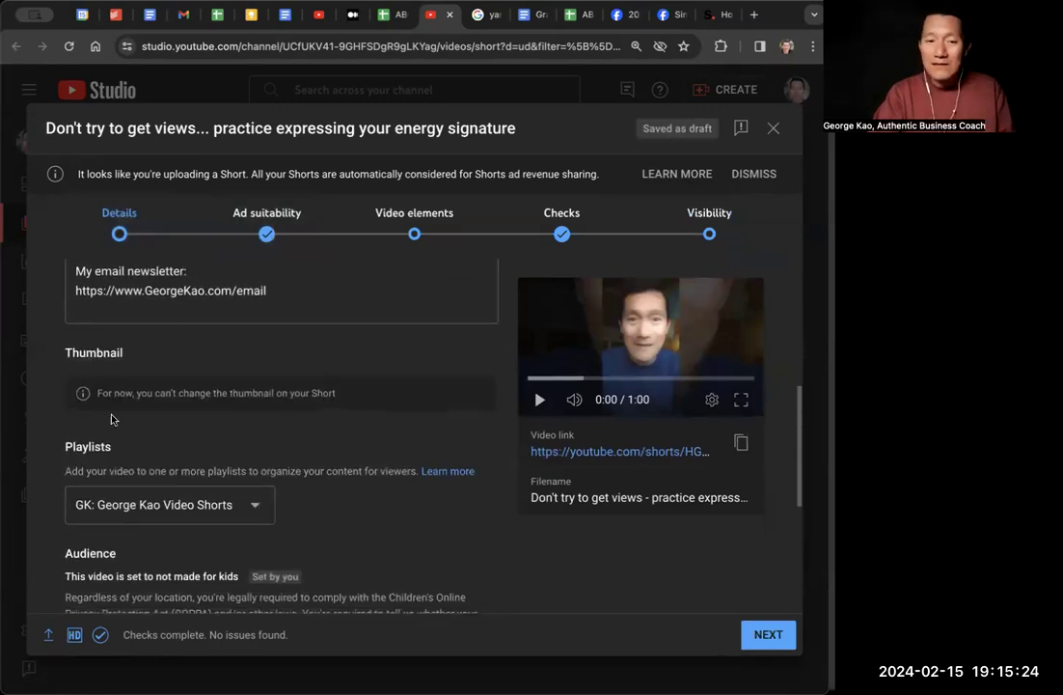
drag(99, 393, 317, 409)
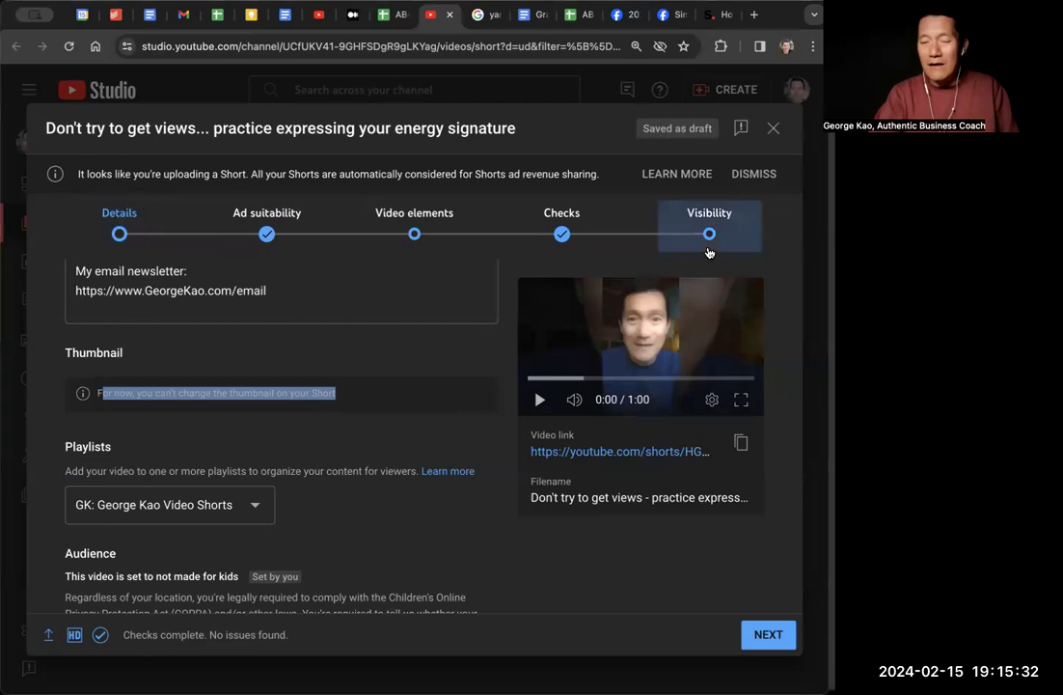
Step: Return to Visibility and publish the Short as Public
click(710, 234)
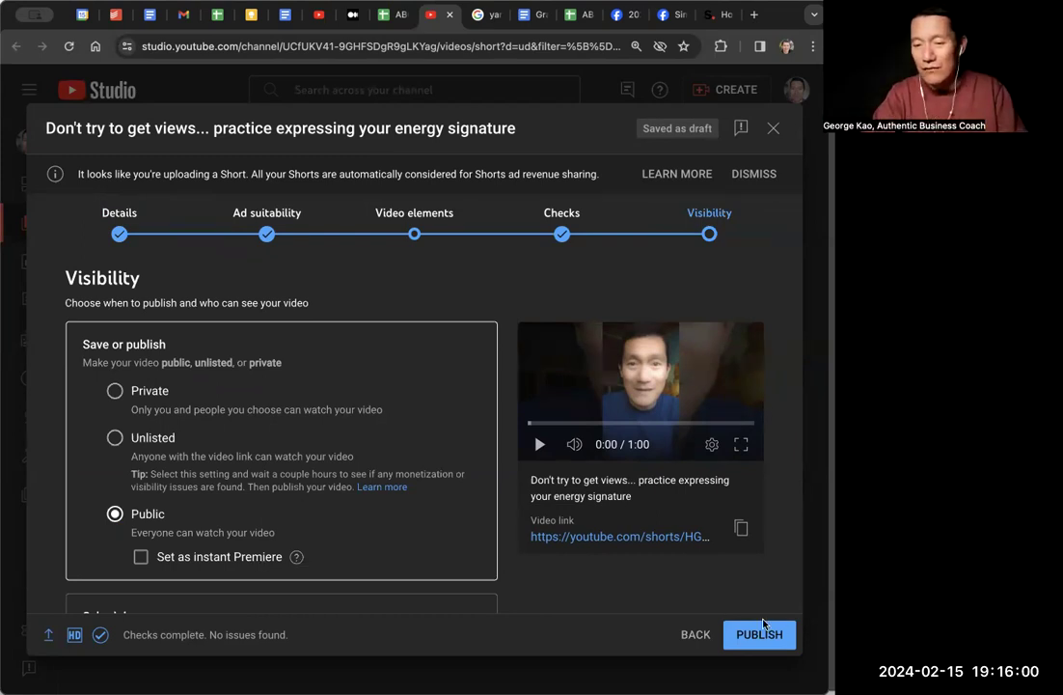
click(785, 639)
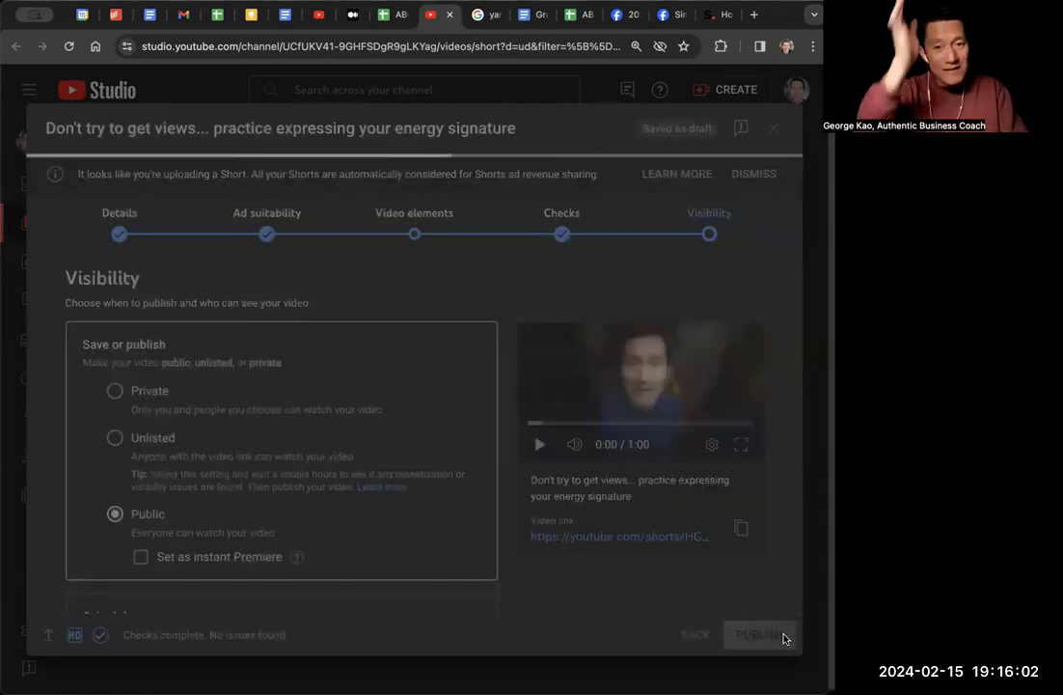